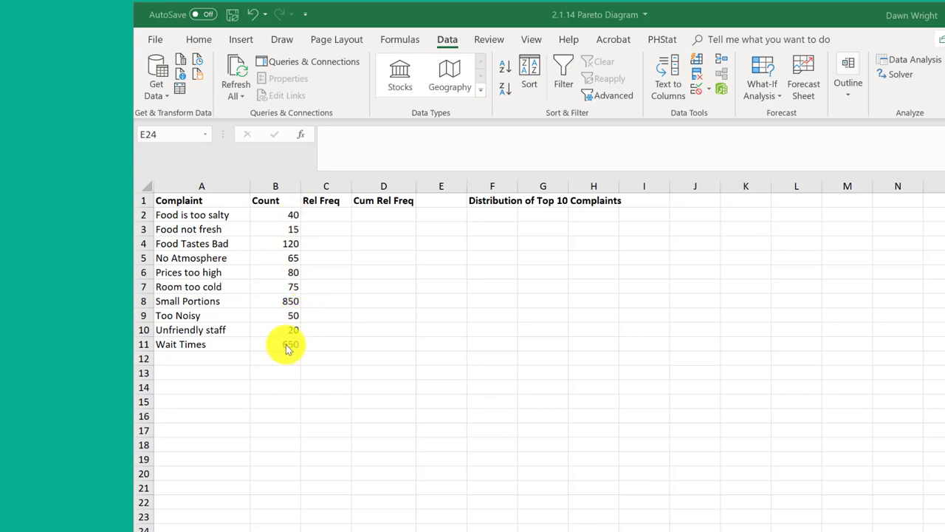
Step: Sort the complaints by Count, largest first, so Small Portions (850) leads
{"action": "left_click", "coordinate": [281, 215]}
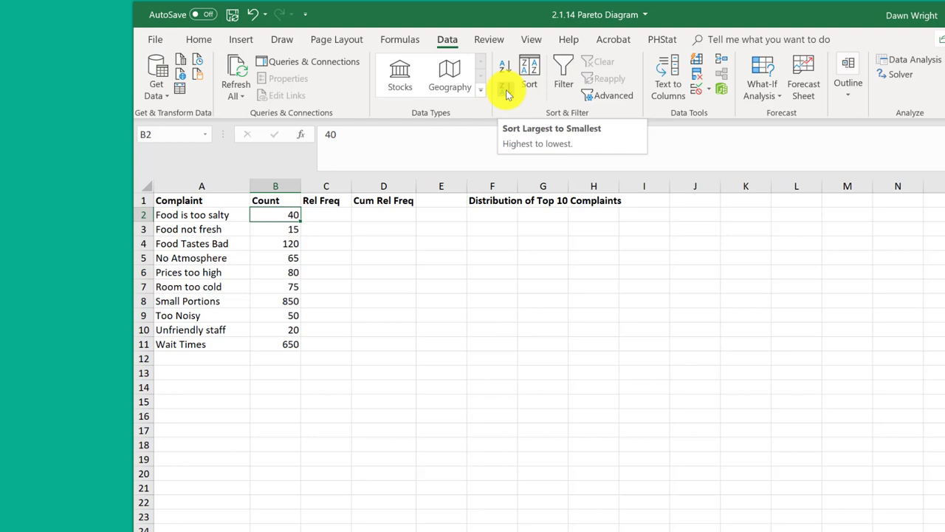
{"action": "left_click", "coordinate": [506, 90]}
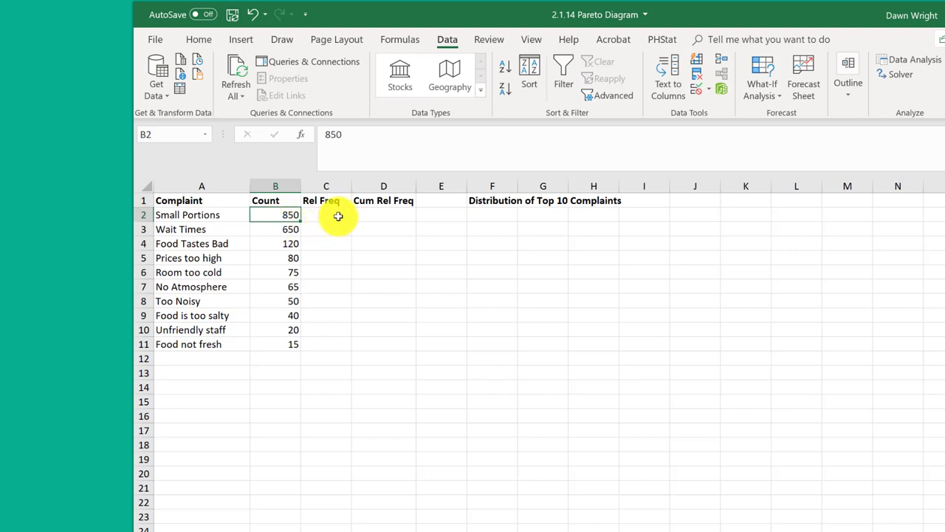
Step: Start a =B2/ relative frequency formula in C2, then cancel it
{"action": "left_click", "coordinate": [338, 216]}
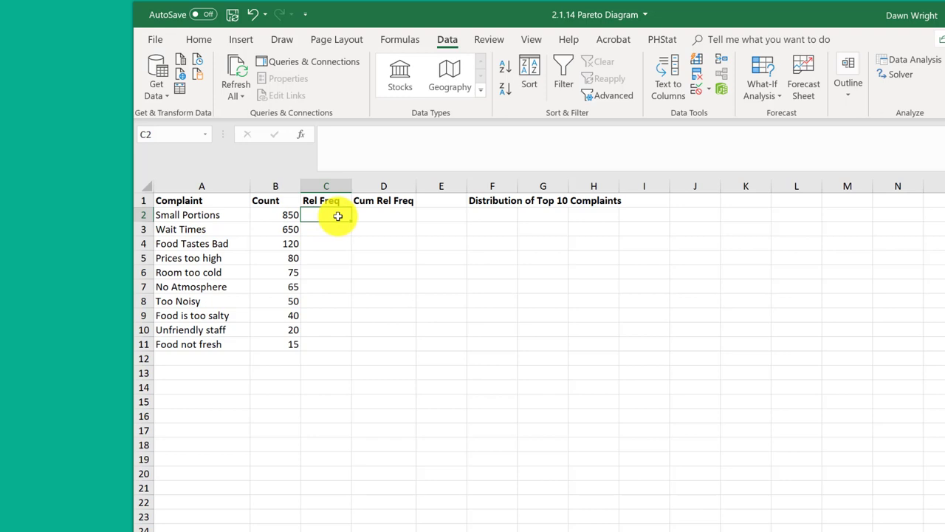
{"action": "type", "text": "="}
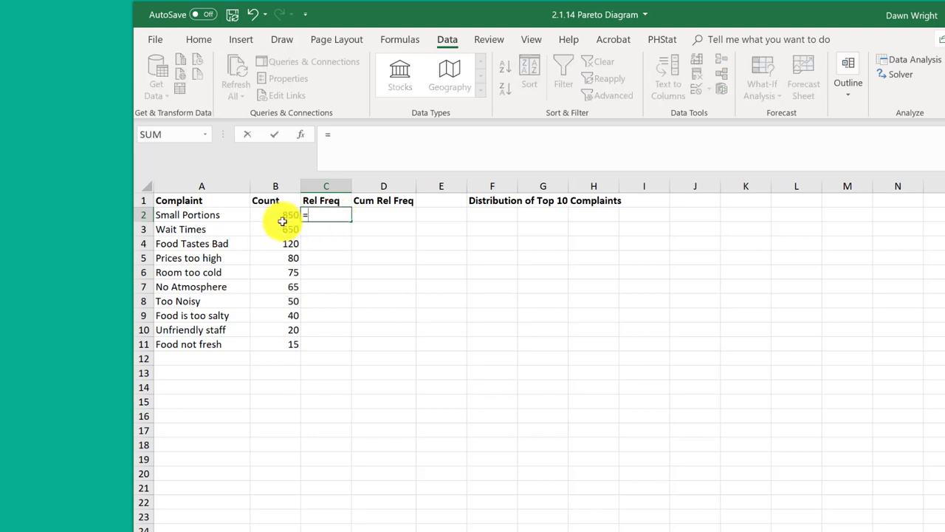
{"action": "left_click", "coordinate": [283, 220]}
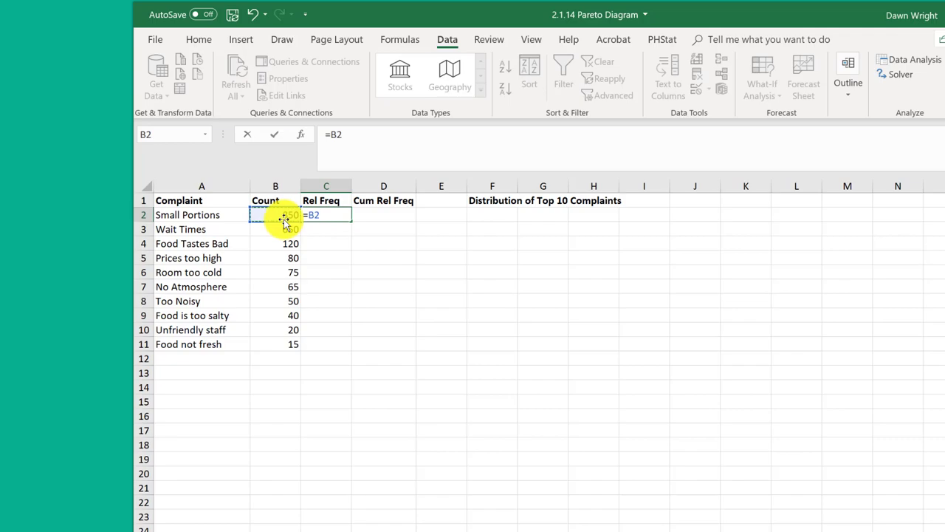
{"action": "type", "text": "/"}
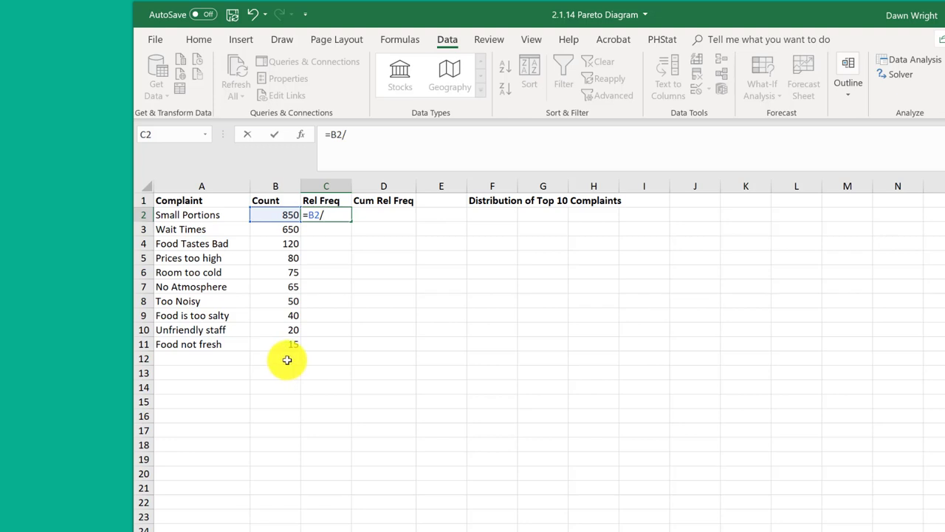
{"action": "key", "text": "Escape"}
Step: Enter =SUM(B2:B11) in B12 to total the counts at 1965
{"action": "left_click", "coordinate": [287, 360]}
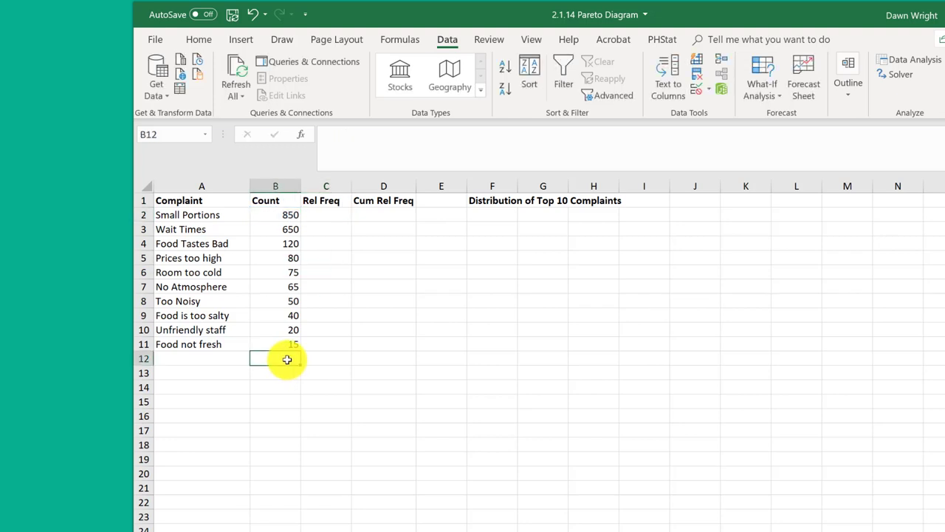
{"action": "type", "text": "="}
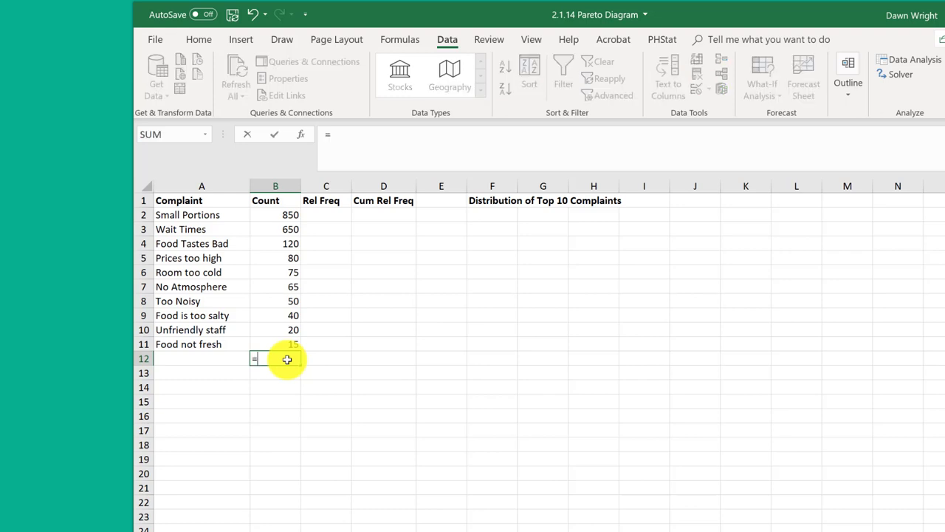
{"action": "type", "text": "sum"}
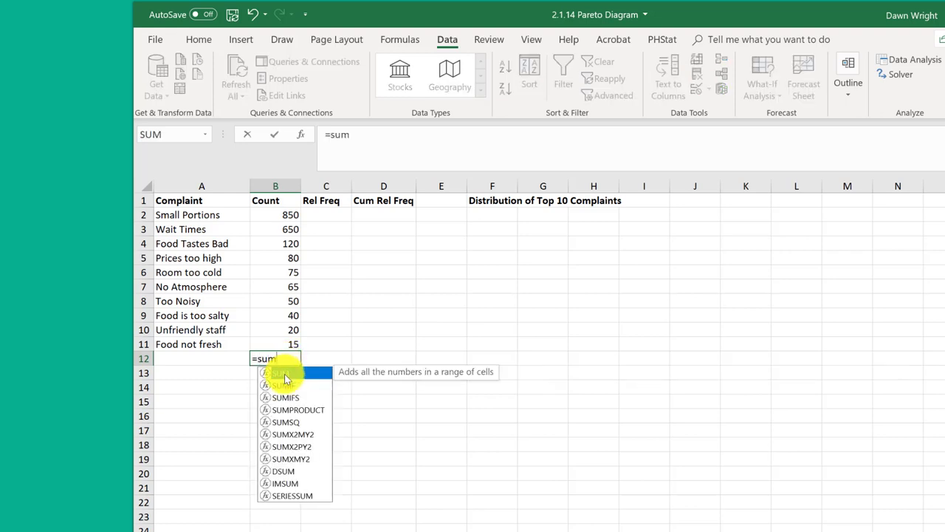
{"action": "double_click", "coordinate": [286, 380]}
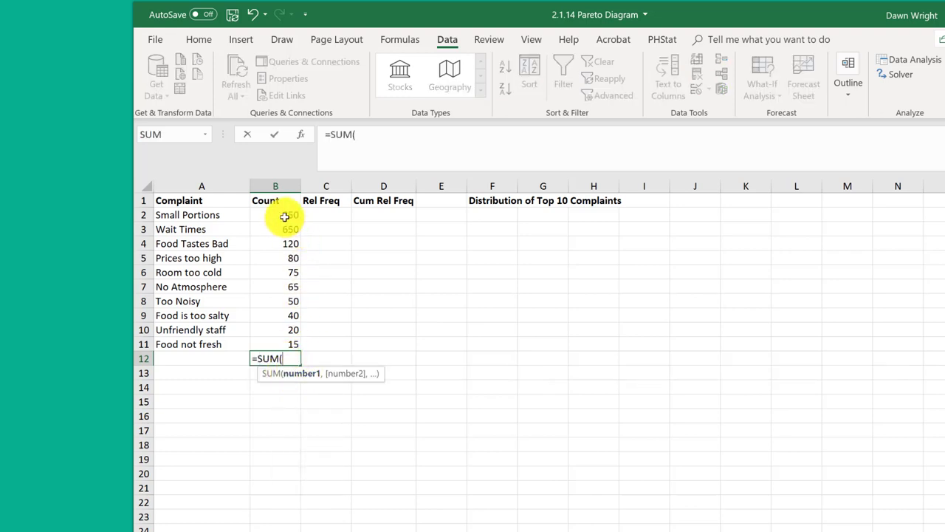
{"action": "left_click_drag", "start_coordinate": [280, 215], "coordinate": [276, 342]}
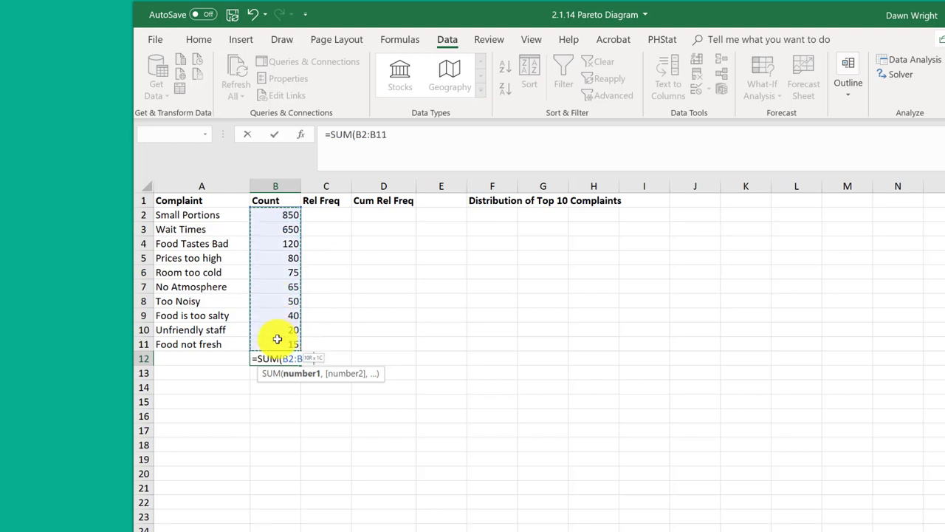
{"action": "type", "text": ")"}
{"action": "key", "text": "Return"}
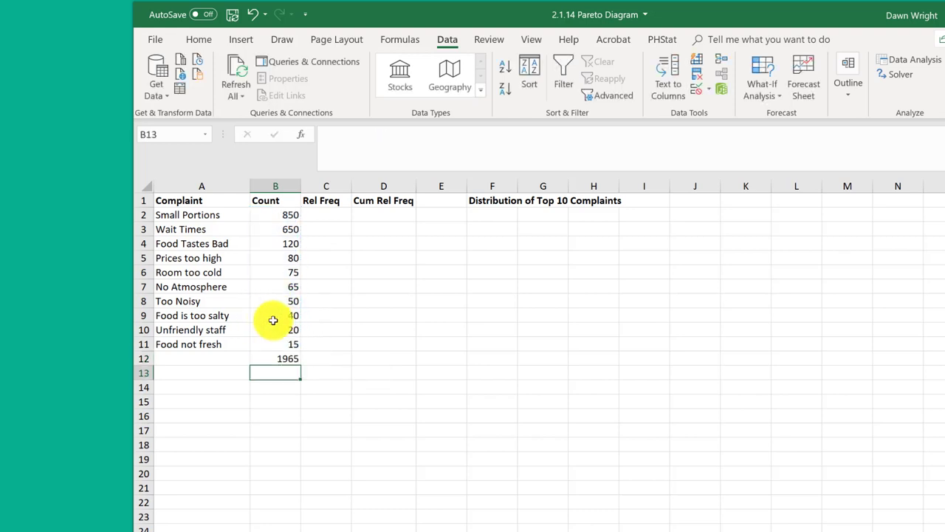
Step: Enter =B2/$B$12 in C2 and fill it down through C11
{"action": "left_click", "coordinate": [338, 213]}
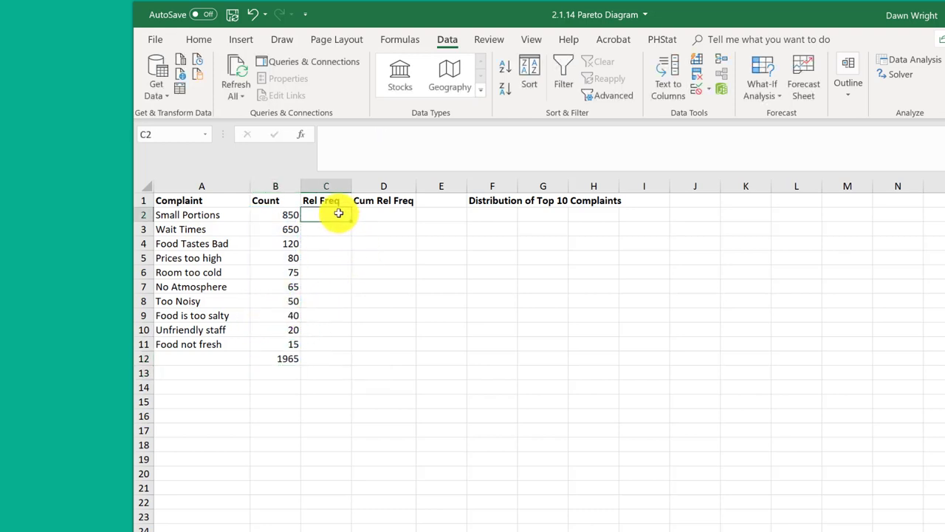
{"action": "type", "text": "="}
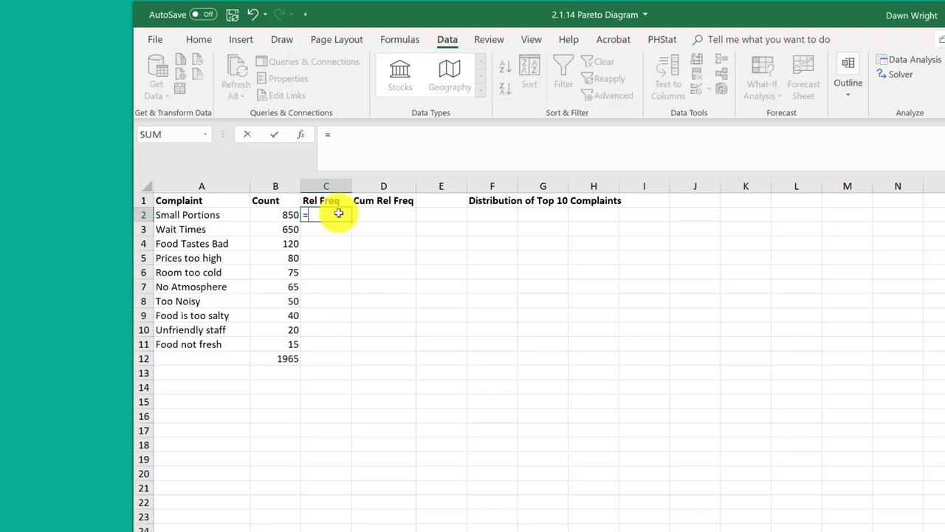
{"action": "left_click", "coordinate": [282, 214]}
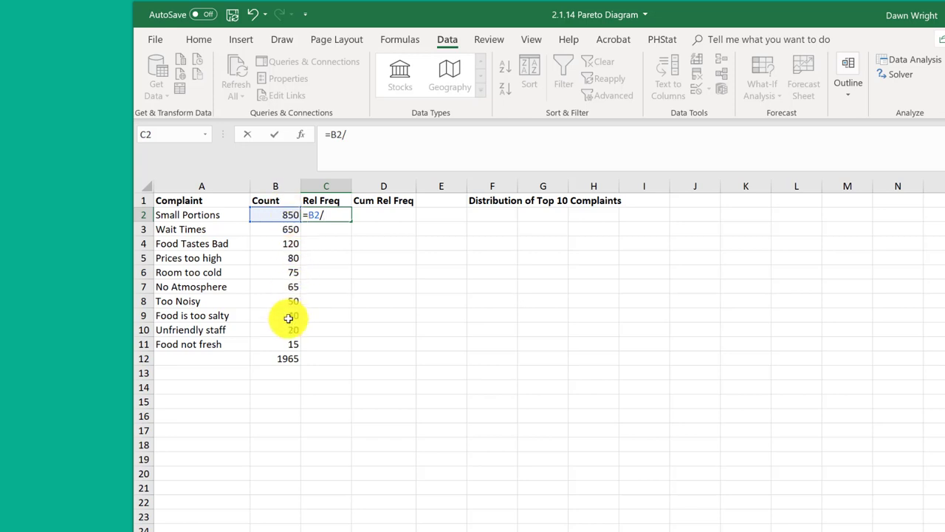
{"action": "left_click", "coordinate": [295, 358]}
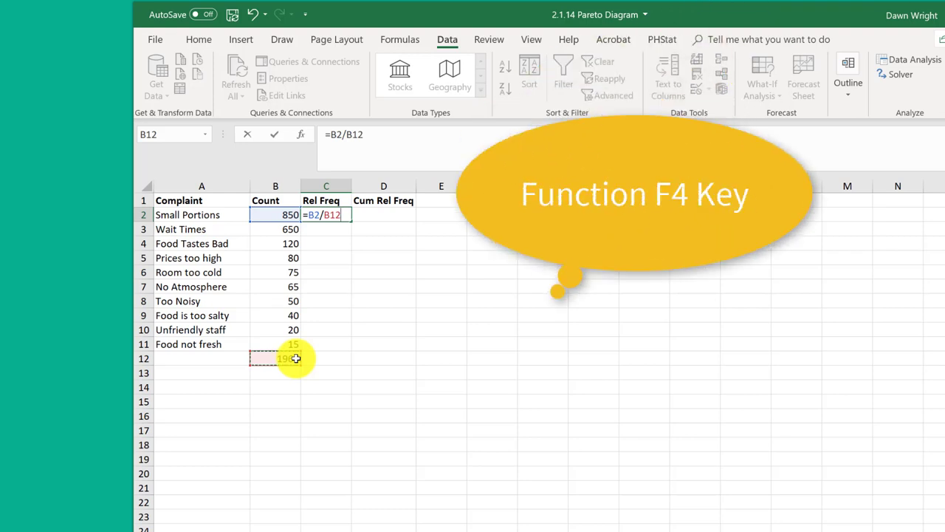
{"action": "key", "text": "F4"}
{"action": "key", "text": "Return"}
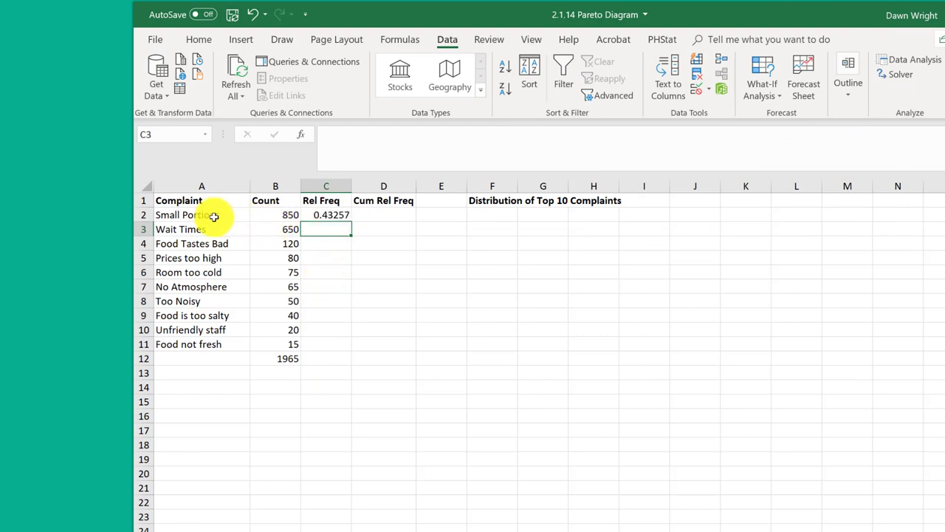
{"action": "left_click", "coordinate": [324, 215]}
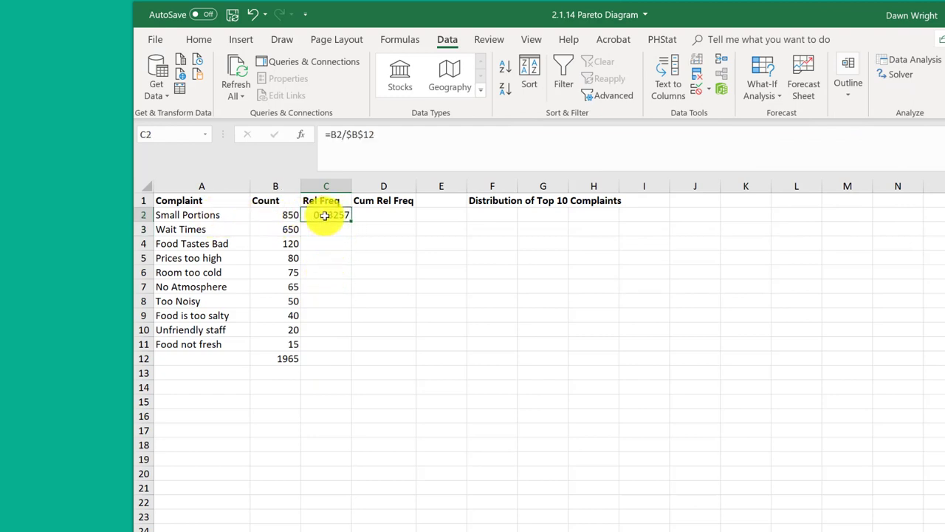
{"action": "left_click_drag", "start_coordinate": [350, 224], "coordinate": [350, 357]}
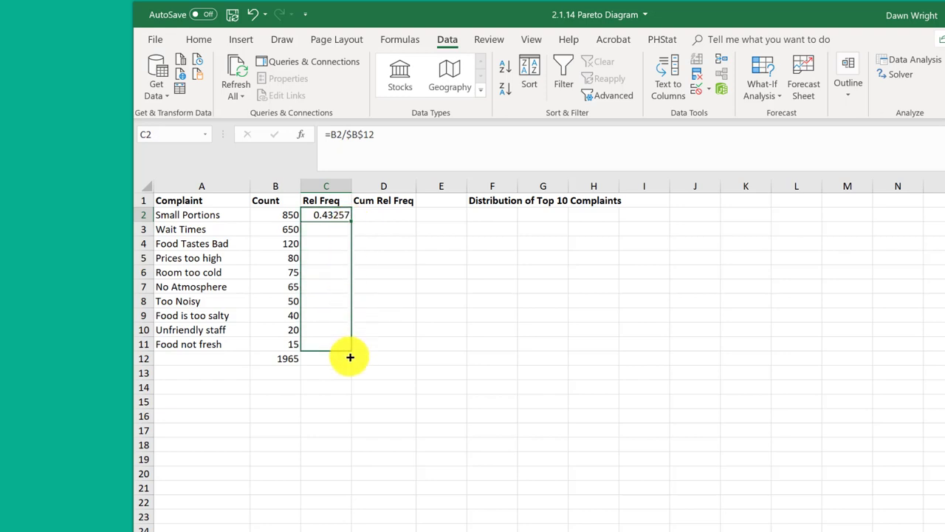
{"action": "left_click_drag", "start_coordinate": [350, 357], "coordinate": [349, 355]}
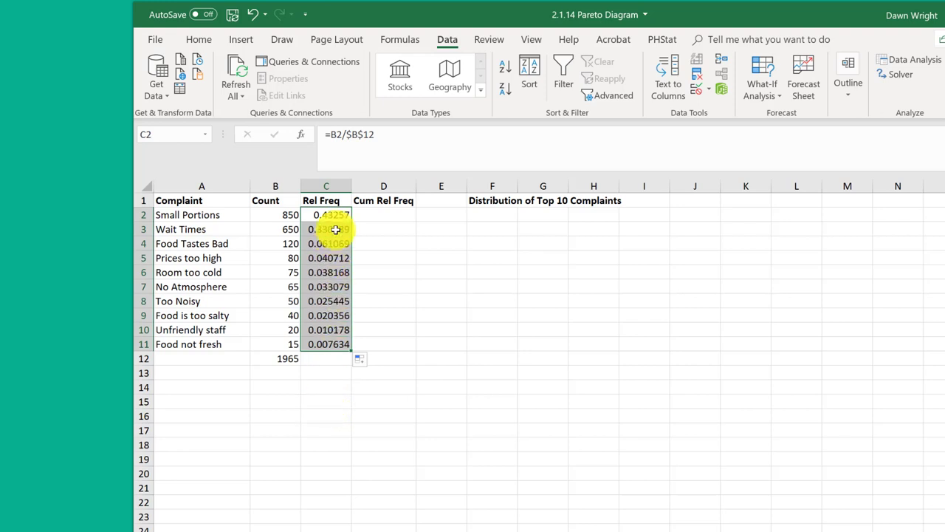
Step: Set D2 to =C2 and D3 to =D2+C3, then fill D3 down to D11
{"action": "left_click", "coordinate": [395, 214]}
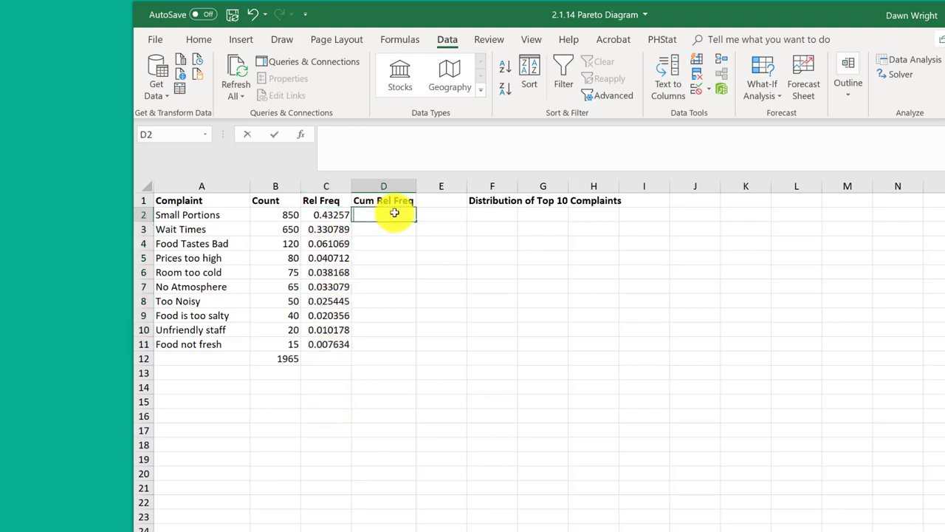
{"action": "type", "text": "="}
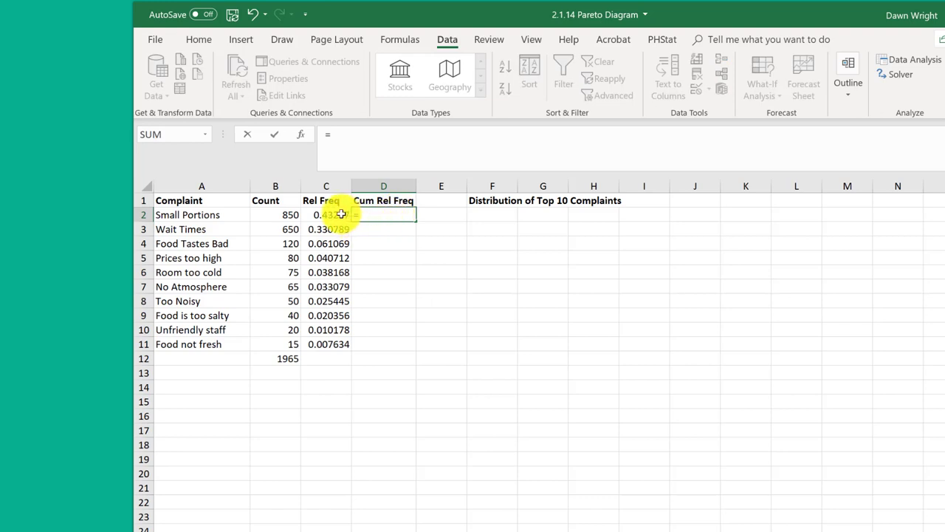
{"action": "left_click", "coordinate": [340, 214]}
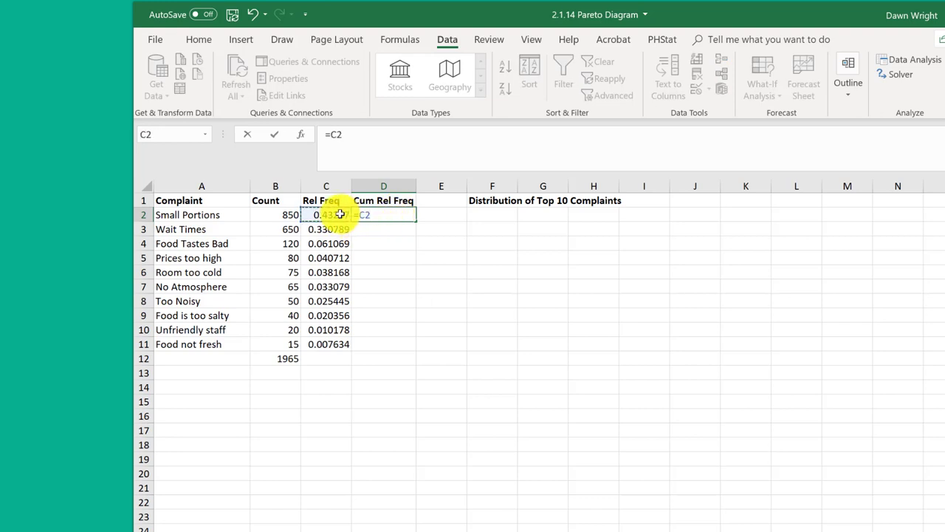
{"action": "key", "text": "Return"}
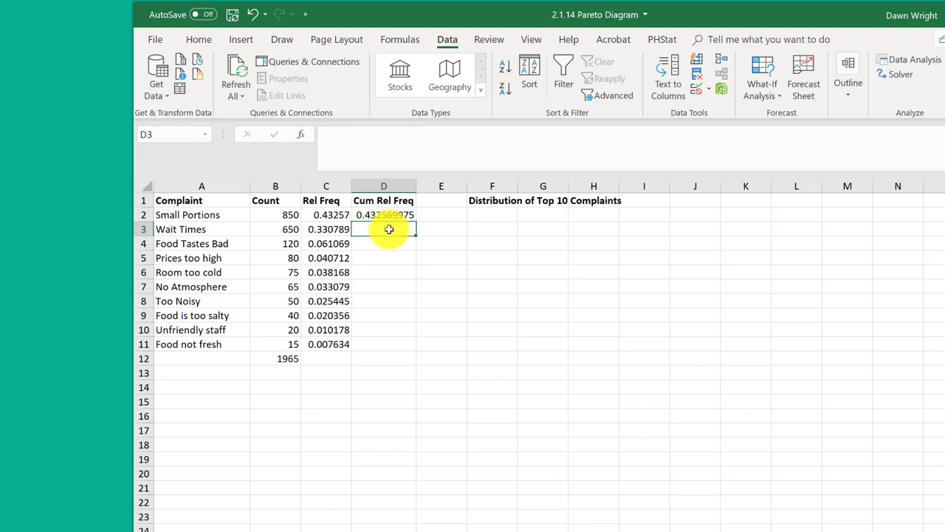
{"action": "type", "text": "="}
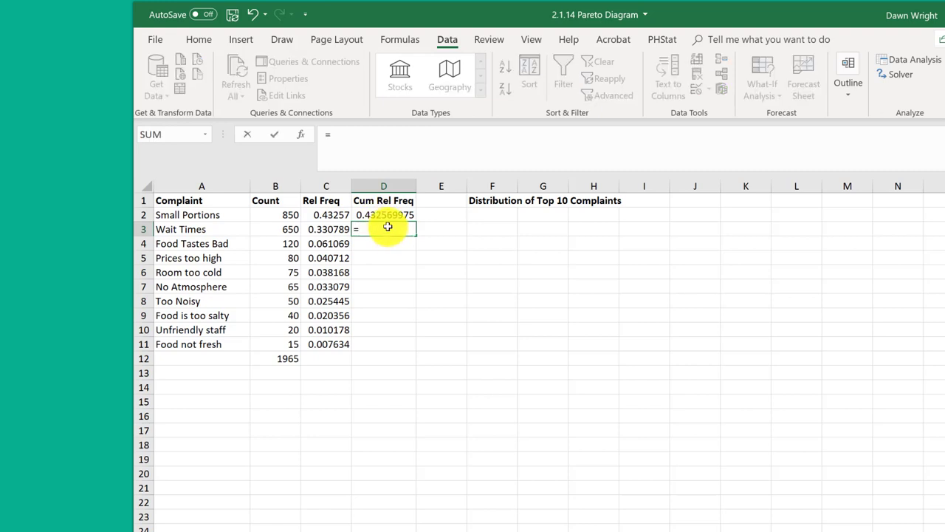
{"action": "left_click", "coordinate": [387, 214]}
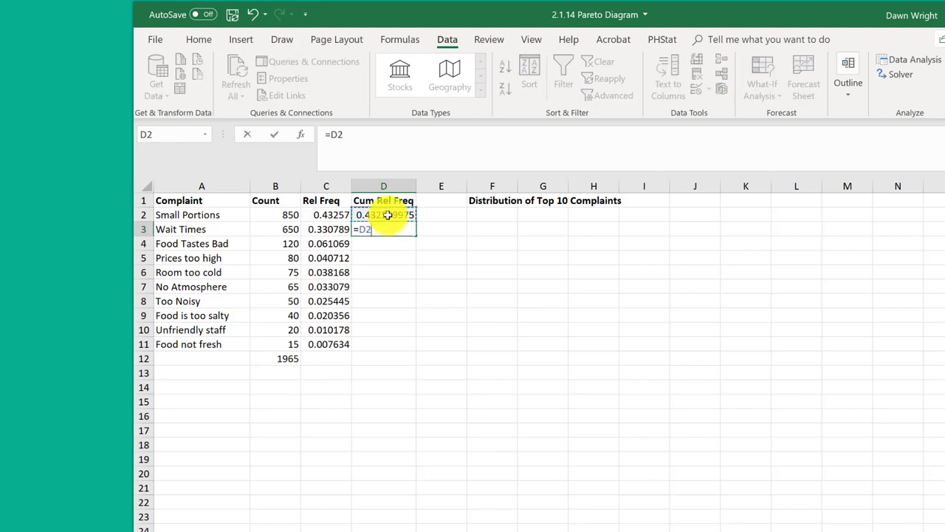
{"action": "left_click", "coordinate": [329, 228]}
{"action": "key", "text": "Return"}
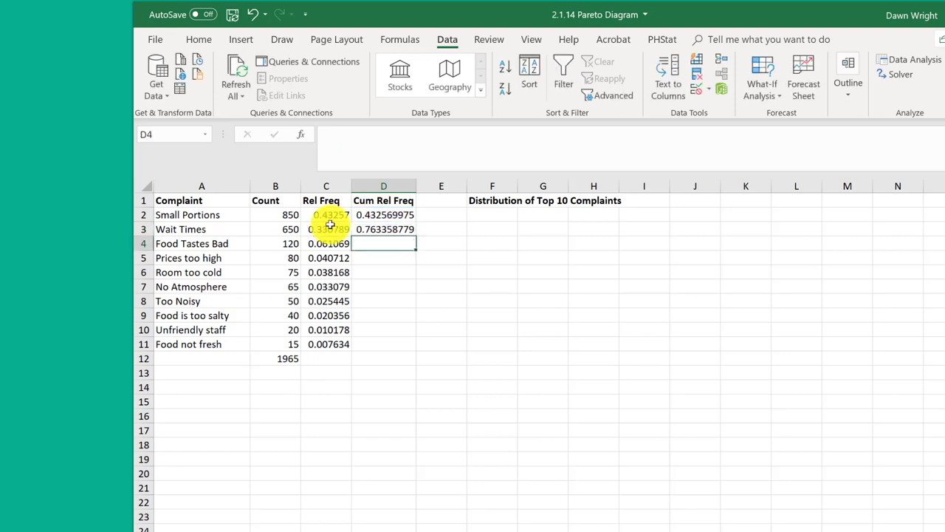
{"action": "left_click", "coordinate": [382, 227]}
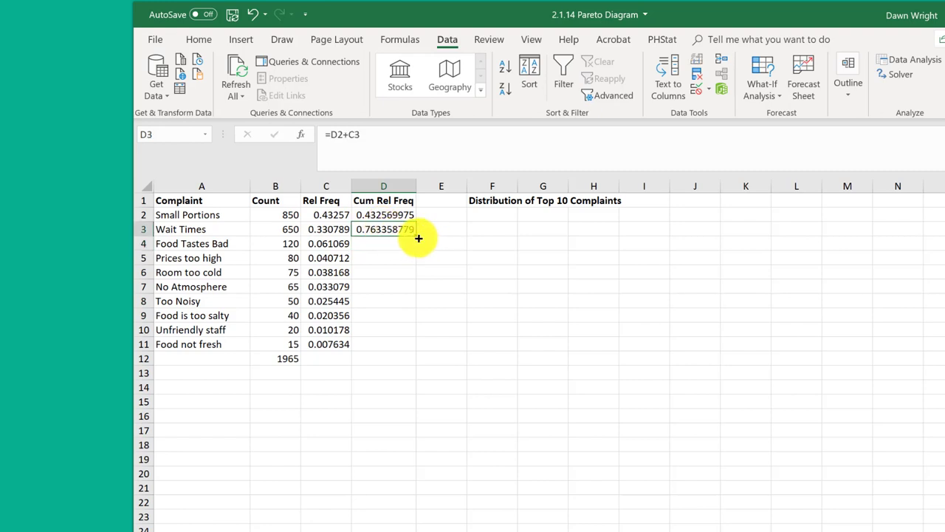
{"action": "left_click_drag", "start_coordinate": [418, 238], "coordinate": [409, 345]}
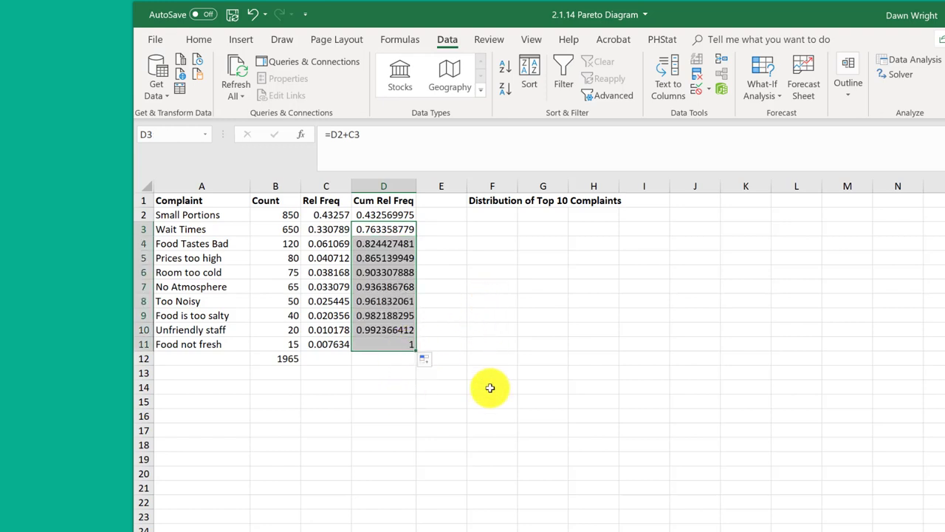
Step: Select A1:B11 plus D1:D11 and preview a Clustered Column chart in Recommended Charts
{"action": "left_click", "coordinate": [492, 431]}
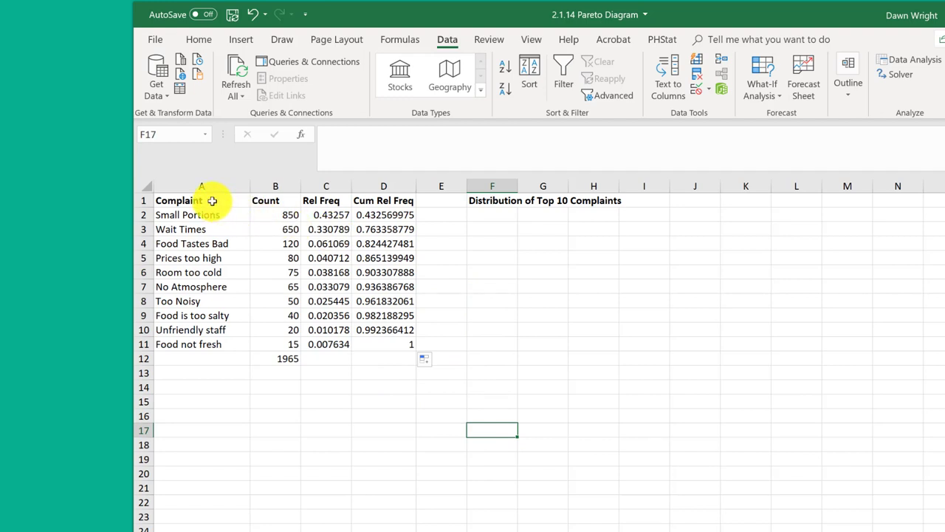
{"action": "left_click_drag", "start_coordinate": [212, 200], "coordinate": [221, 345]}
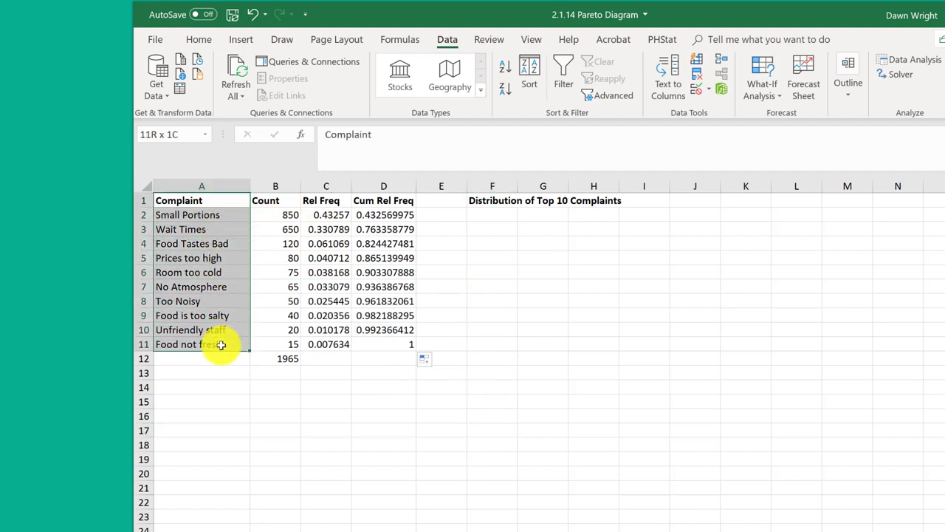
{"action": "left_click_drag", "start_coordinate": [221, 345], "coordinate": [270, 348]}
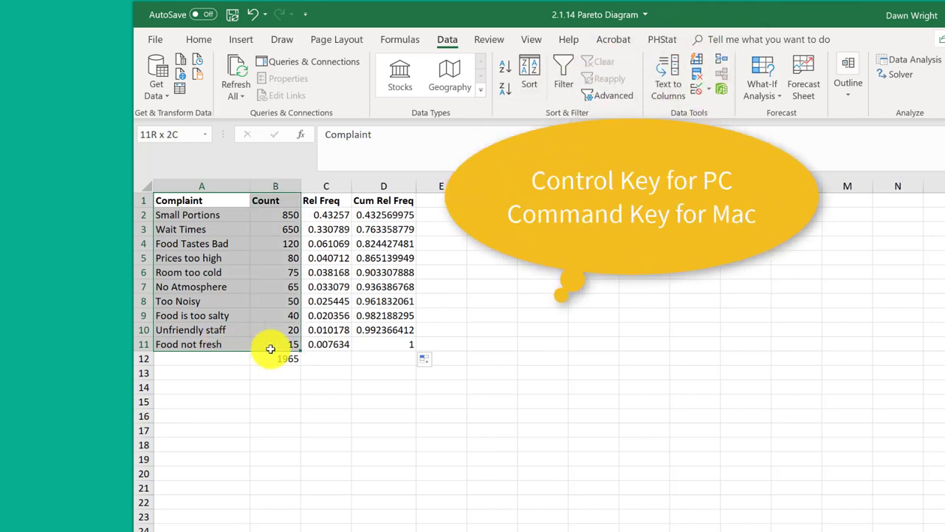
{"action": "left_click_drag", "start_coordinate": [401, 200], "coordinate": [393, 334]}
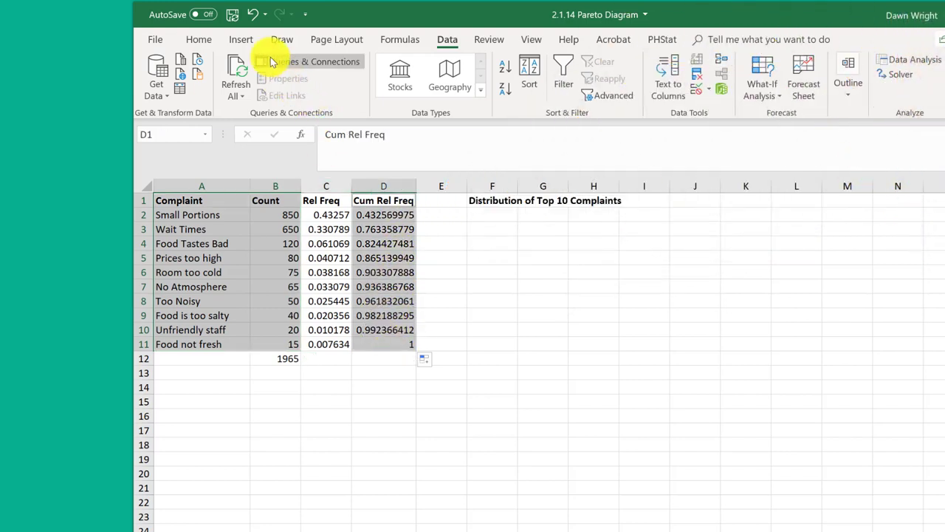
{"action": "left_click", "coordinate": [252, 42]}
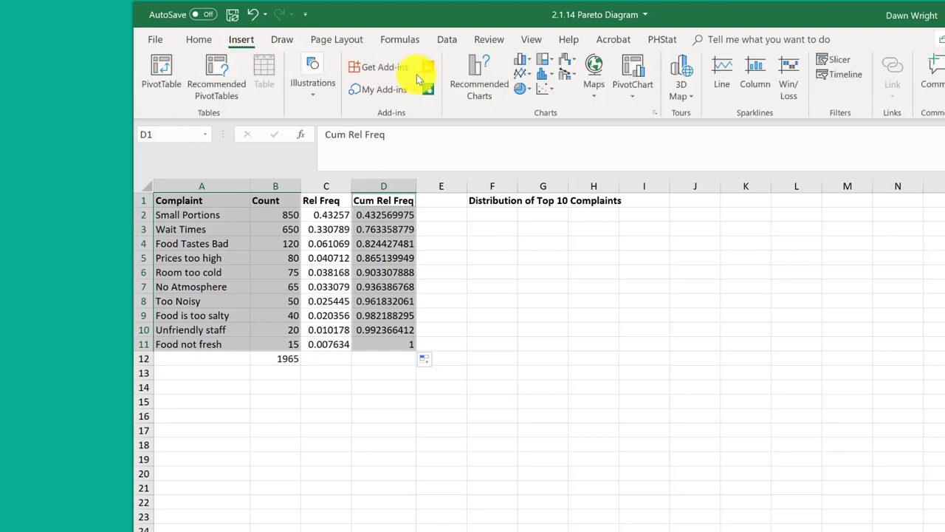
{"action": "left_click", "coordinate": [466, 82]}
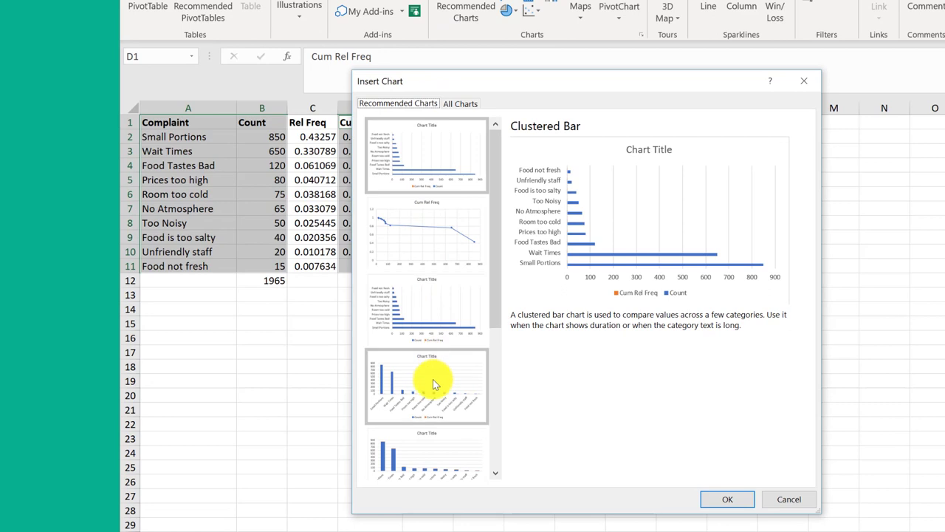
{"action": "left_click", "coordinate": [434, 383]}
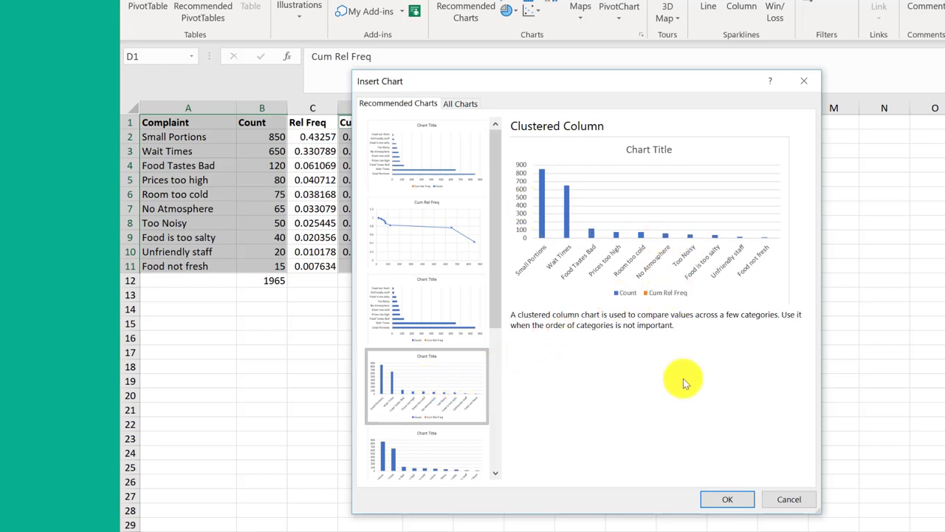
Step: Insert the column chart beside the data and make Cum Rel Freq a secondary-axis Combo line
{"action": "left_click", "coordinate": [718, 502]}
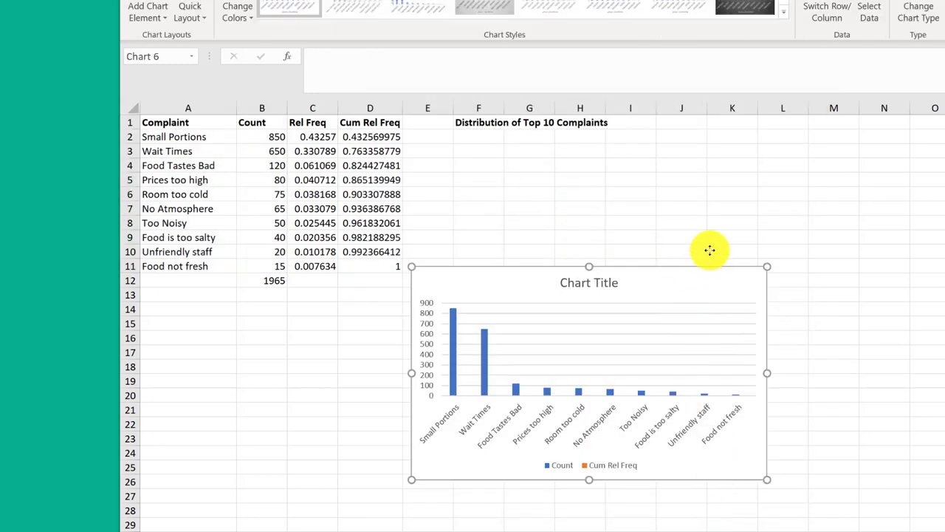
{"action": "left_click_drag", "start_coordinate": [673, 286], "coordinate": [717, 277]}
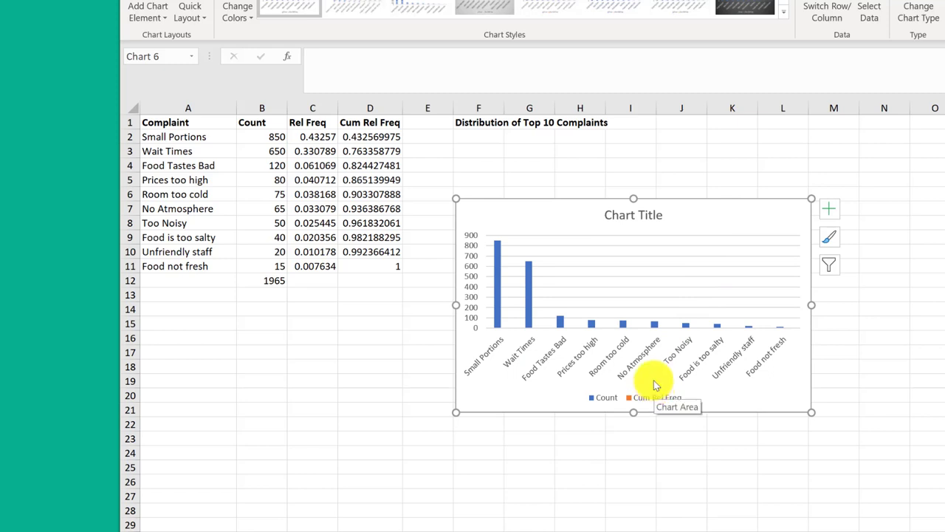
{"action": "left_click", "coordinate": [642, 298]}
{"action": "right_click", "coordinate": [642, 299]}
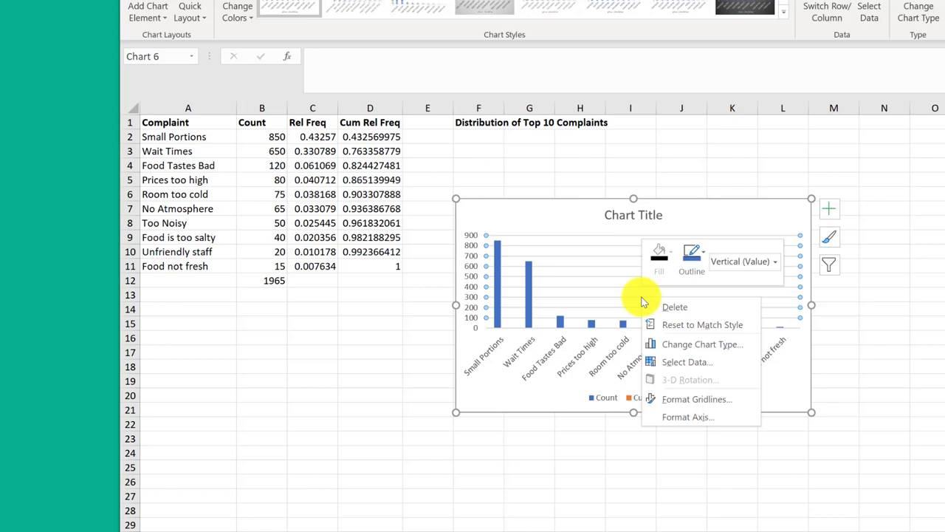
{"action": "left_click", "coordinate": [661, 348]}
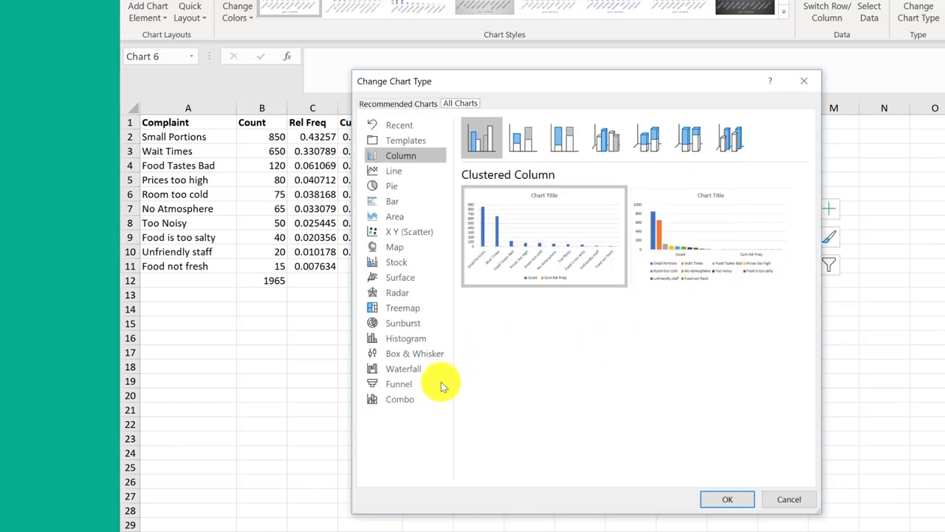
{"action": "left_click", "coordinate": [410, 403]}
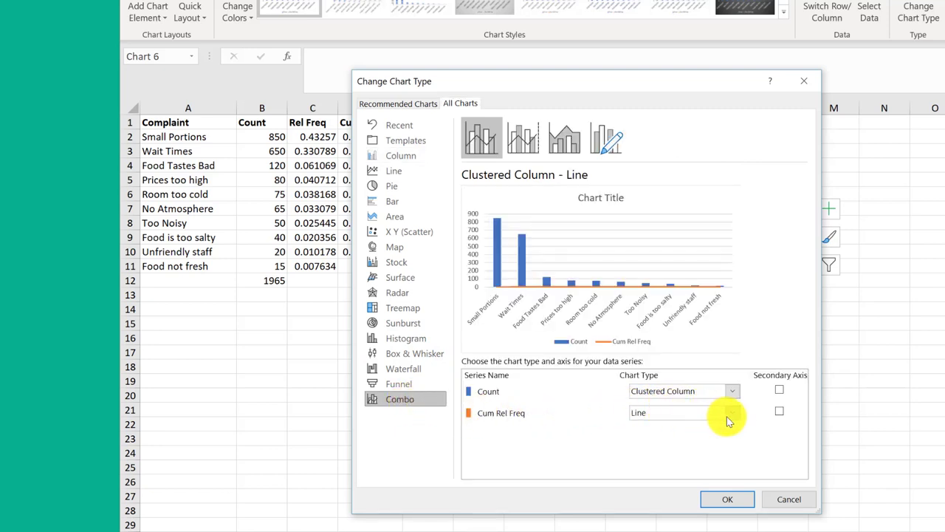
{"action": "left_click", "coordinate": [779, 412]}
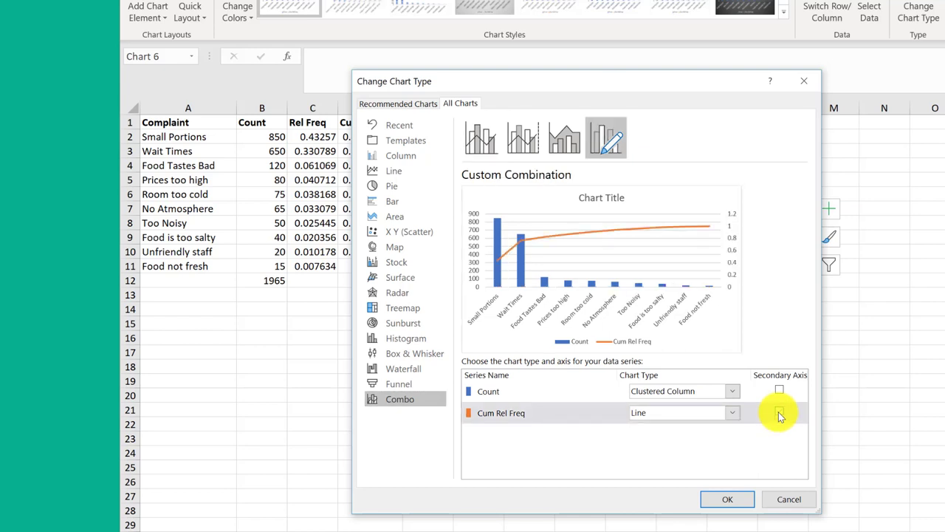
{"action": "left_click", "coordinate": [722, 500]}
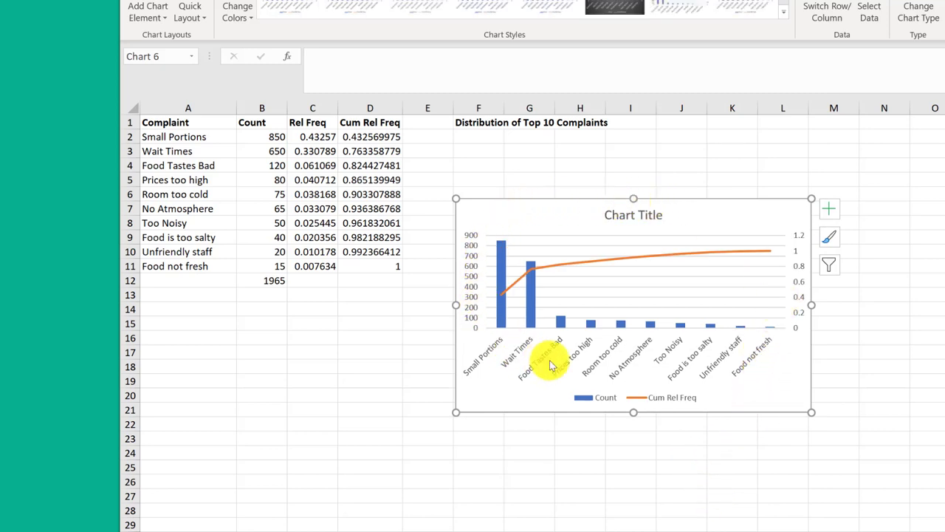
Step: Set the secondary vertical axis maximum to 1.0
{"action": "left_click", "coordinate": [800, 272]}
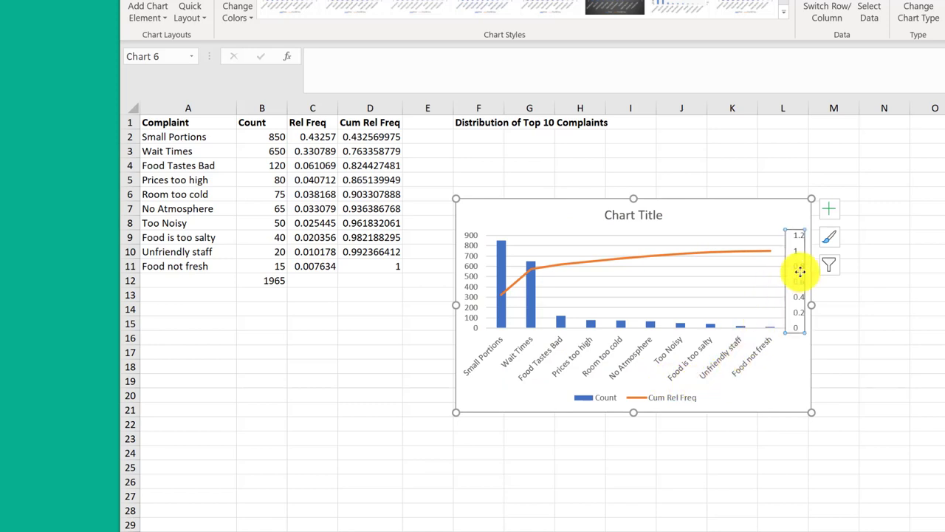
{"action": "right_click", "coordinate": [800, 272]}
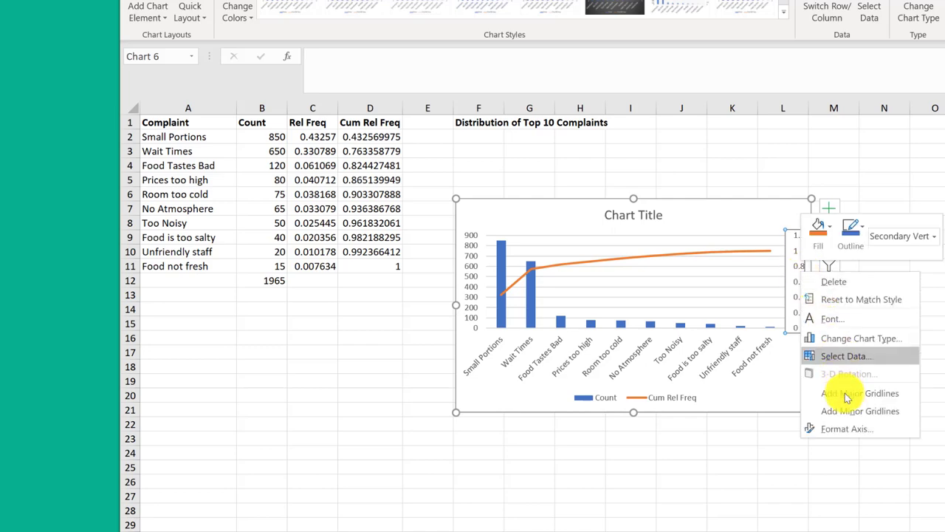
{"action": "left_click", "coordinate": [847, 429]}
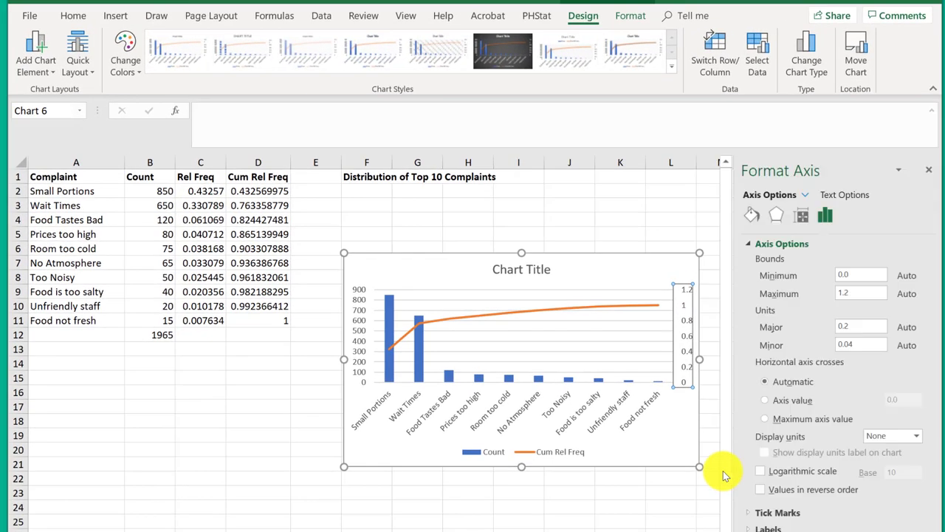
{"action": "double_click", "coordinate": [850, 293]}
{"action": "type", "text": "1"}
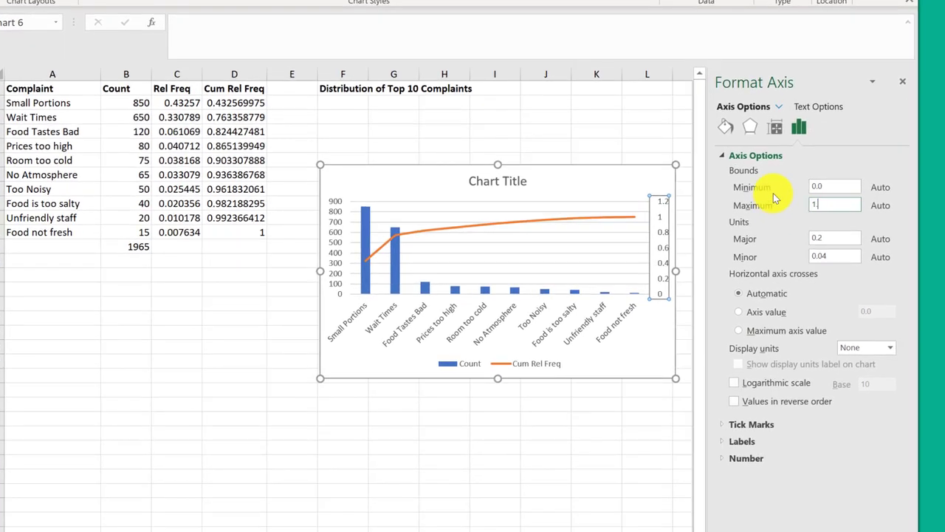
{"action": "left_click", "coordinate": [733, 458]}
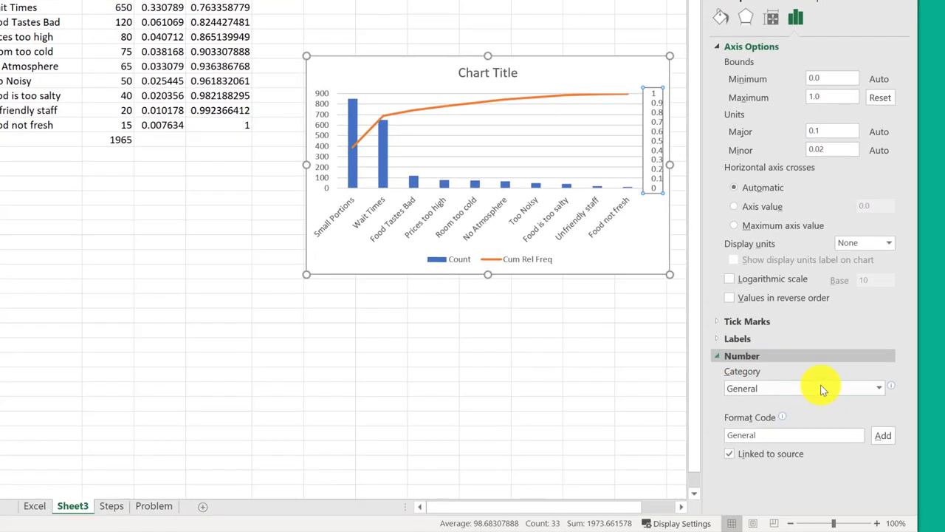
Step: Format the secondary axis numbers as Percentage with 0 decimal places
{"action": "left_click", "coordinate": [877, 390]}
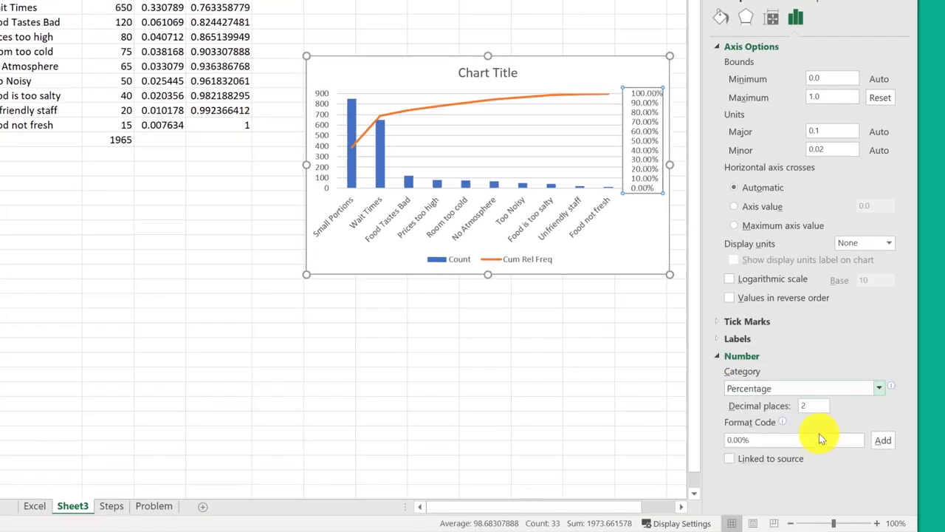
{"action": "double_click", "coordinate": [812, 406]}
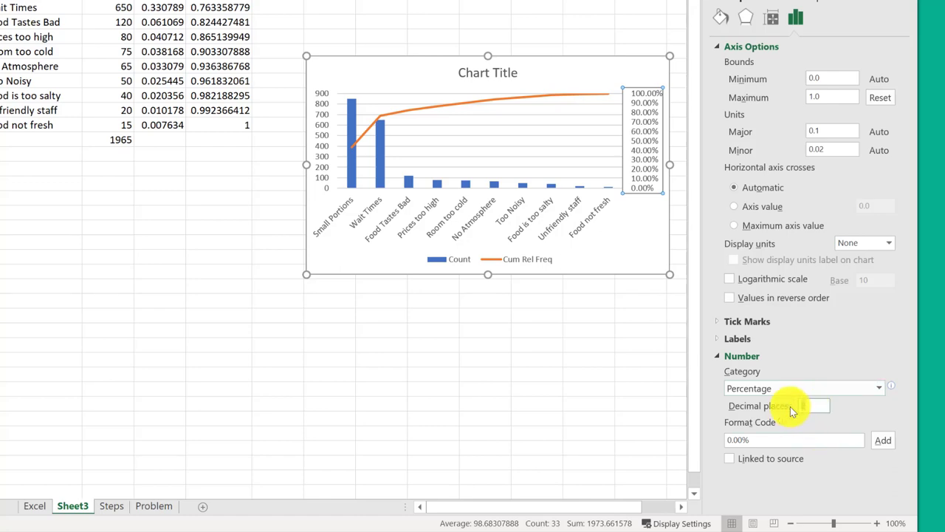
{"action": "key", "text": "Return"}
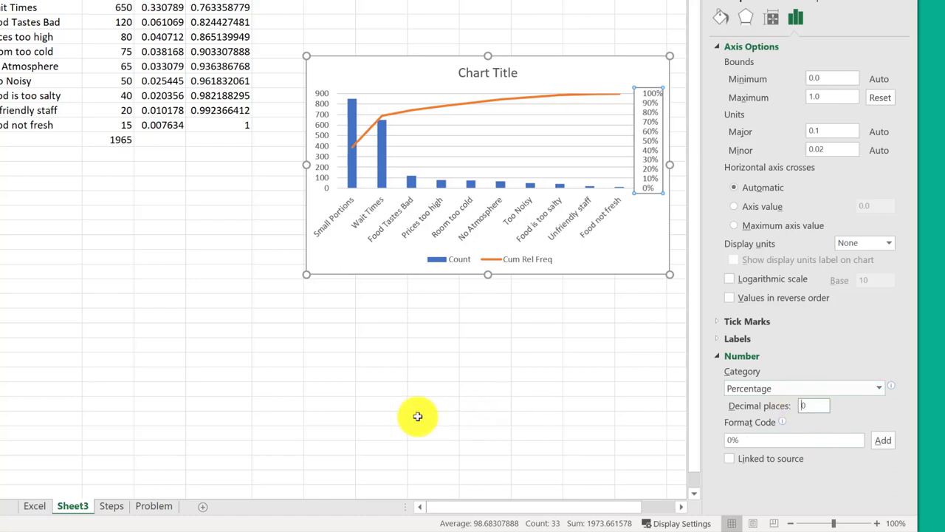
{"action": "left_click", "coordinate": [418, 416]}
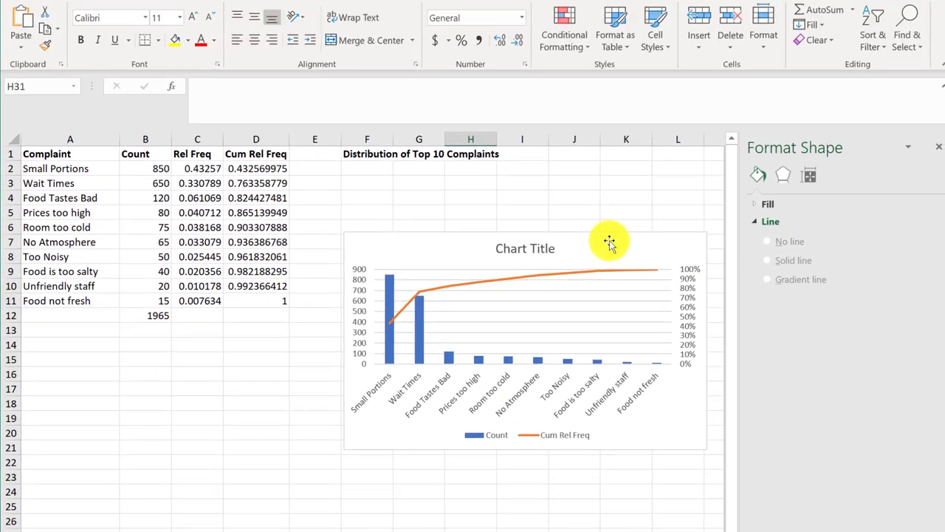
Step: Link the chart title to cell F1, 'Distribution of Top 10 Complaints'
{"action": "left_click", "coordinate": [569, 268]}
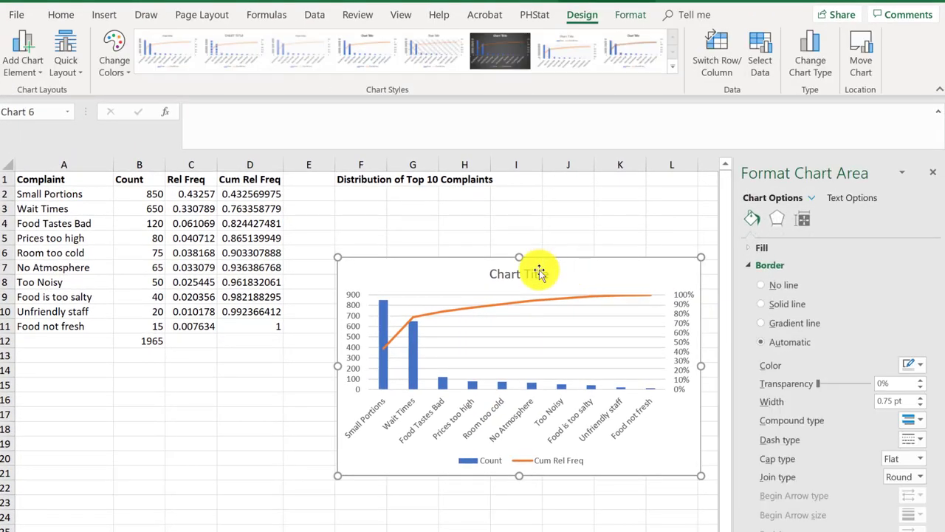
{"action": "left_click", "coordinate": [539, 272]}
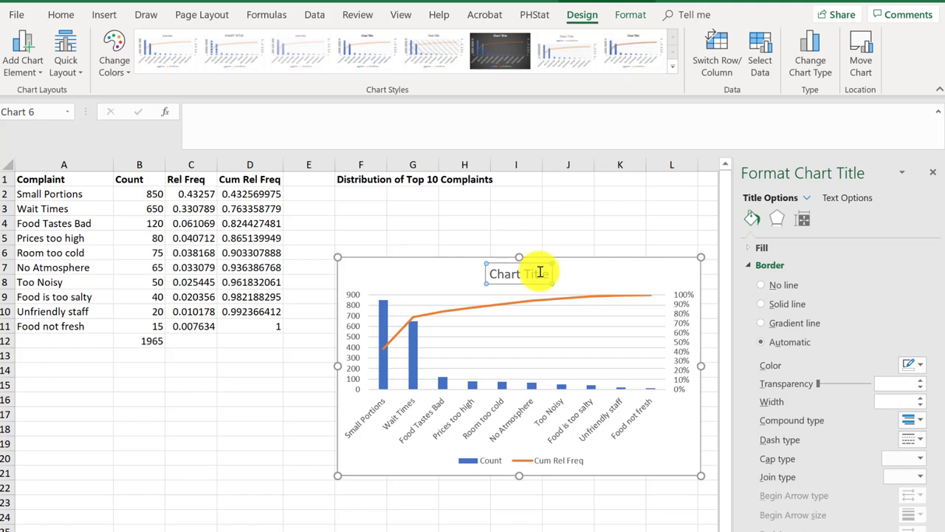
{"action": "left_click", "coordinate": [246, 116]}
{"action": "type", "text": "="}
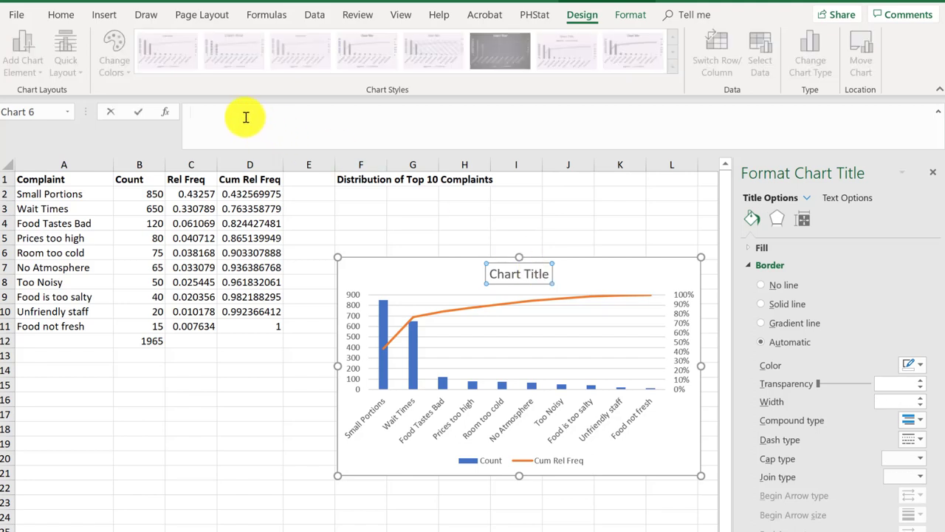
{"action": "left_click", "coordinate": [353, 179]}
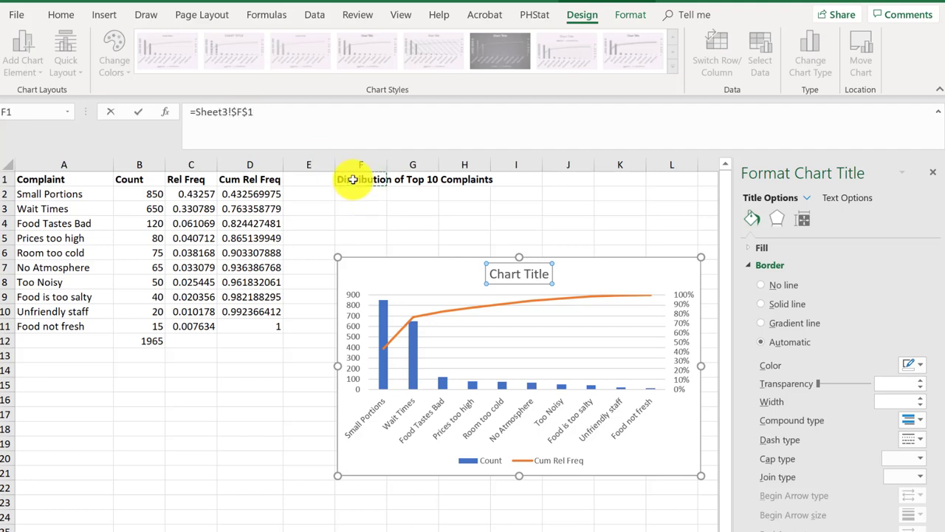
{"action": "key", "text": "Return"}
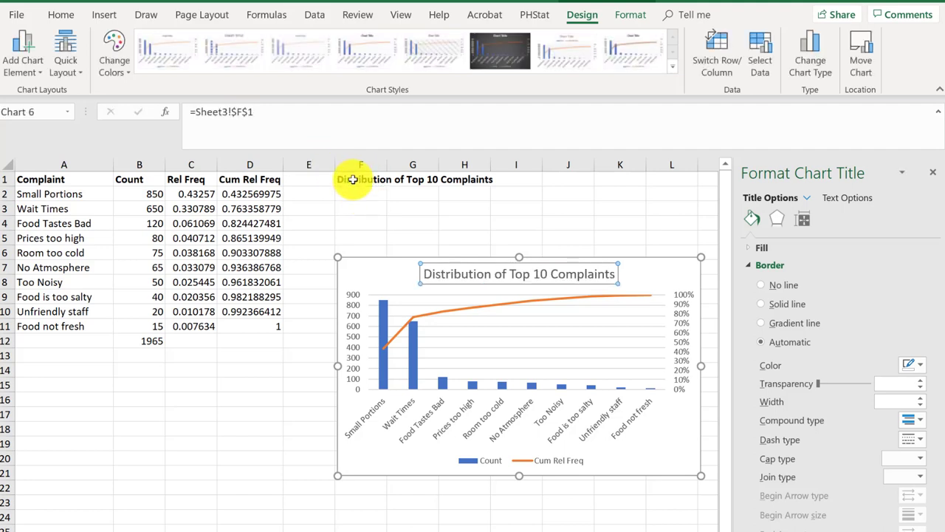
{"action": "left_click", "coordinate": [664, 280]}
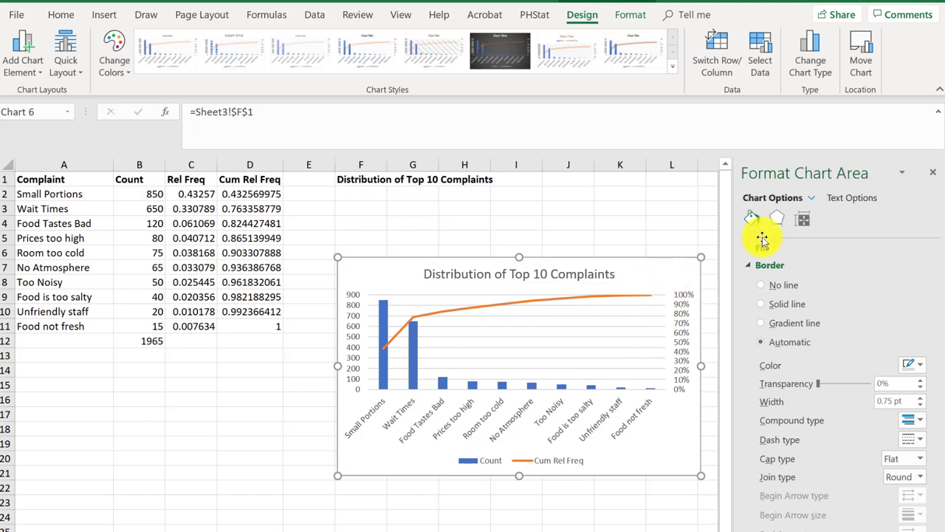
Step: Add axis titles and link the primary vertical axis title to B1 (Count)
{"action": "left_click", "coordinate": [934, 174]}
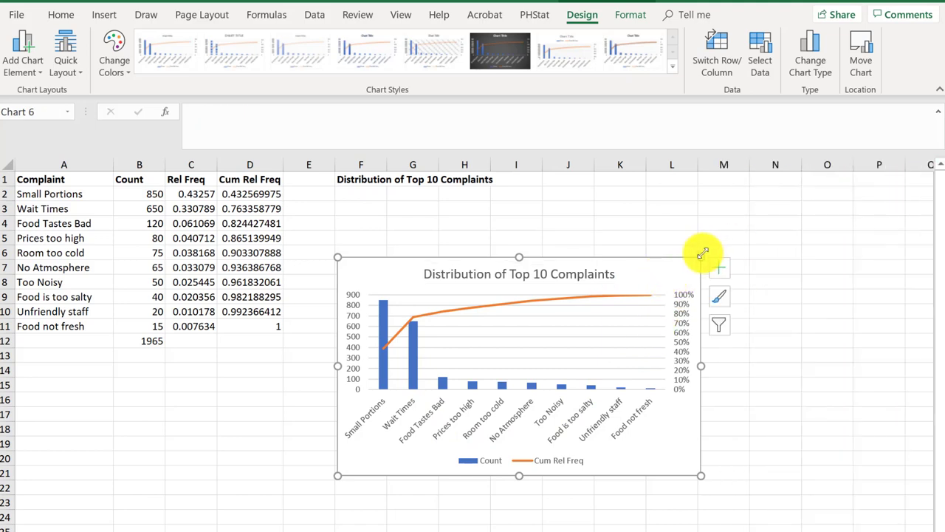
{"action": "left_click", "coordinate": [720, 267]}
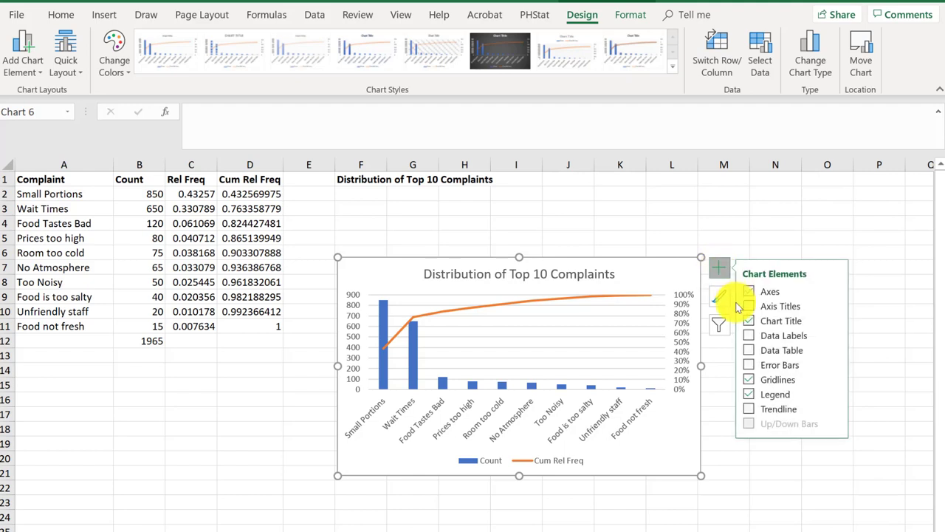
{"action": "left_click", "coordinate": [748, 307]}
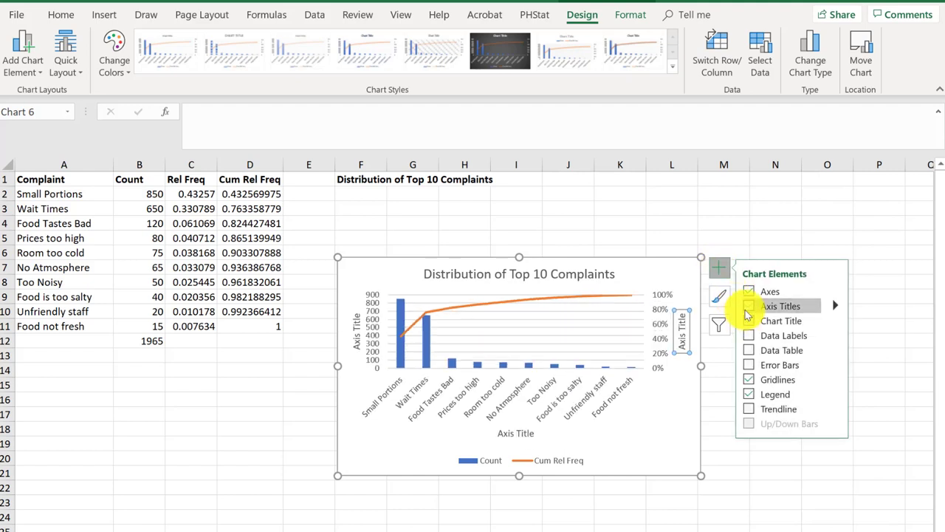
{"action": "left_click", "coordinate": [360, 336]}
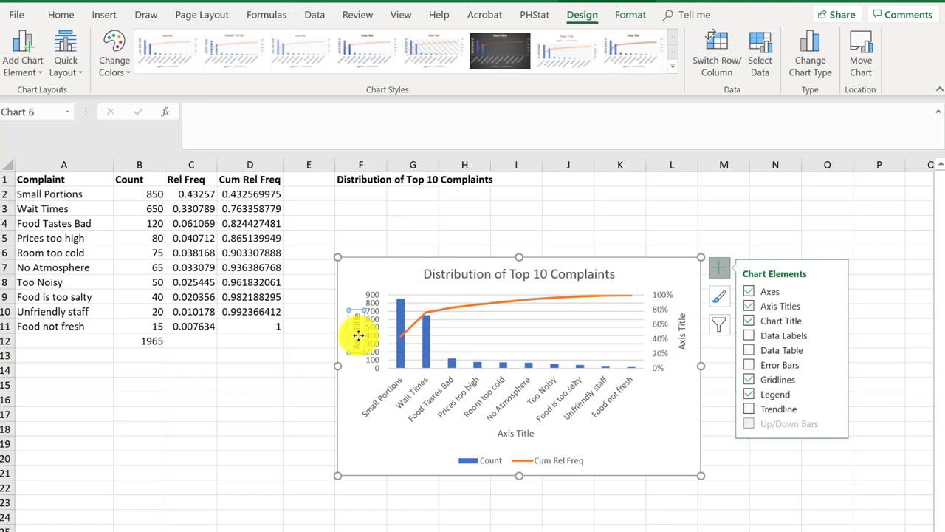
{"action": "left_click", "coordinate": [225, 122]}
{"action": "type", "text": "="}
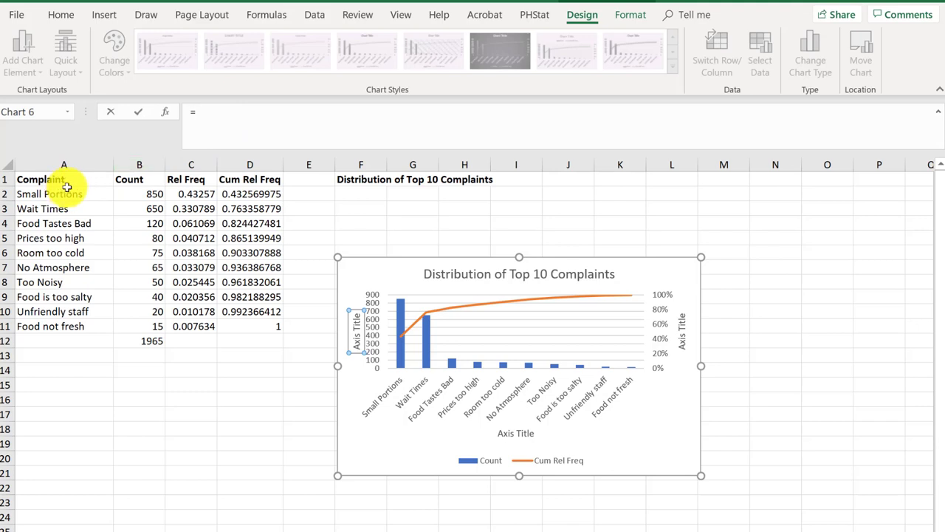
{"action": "left_click", "coordinate": [131, 180]}
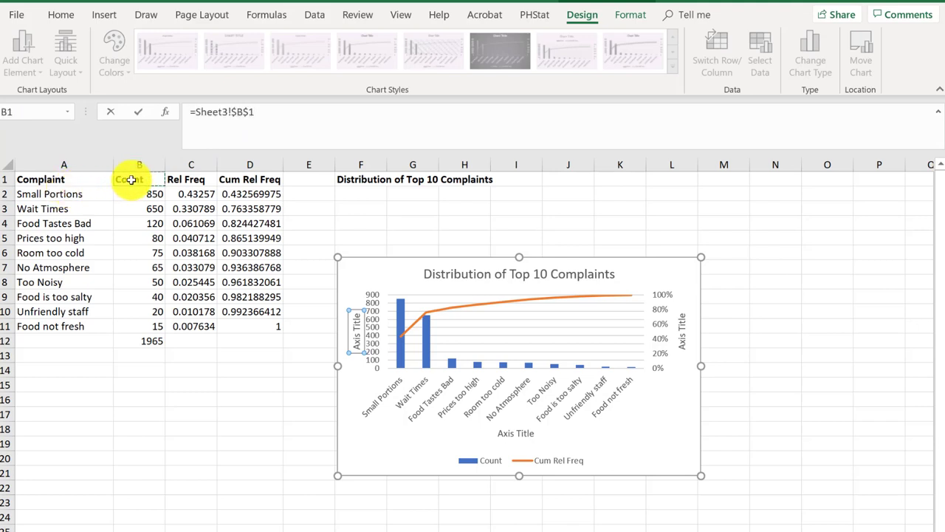
{"action": "key", "text": "Return"}
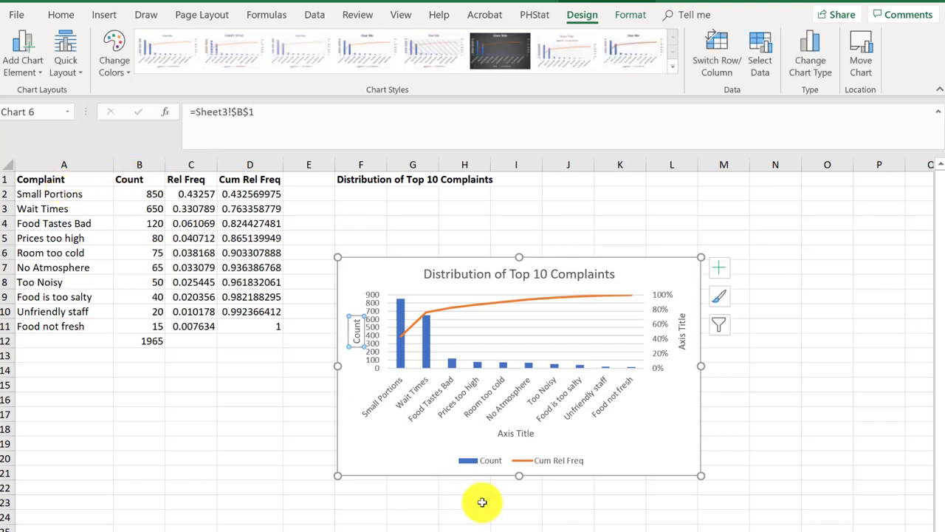
Step: Link the horizontal axis title to A1 (Complaint) and the secondary axis title to D1 (Cum Rel Freq)
{"action": "left_click", "coordinate": [530, 434]}
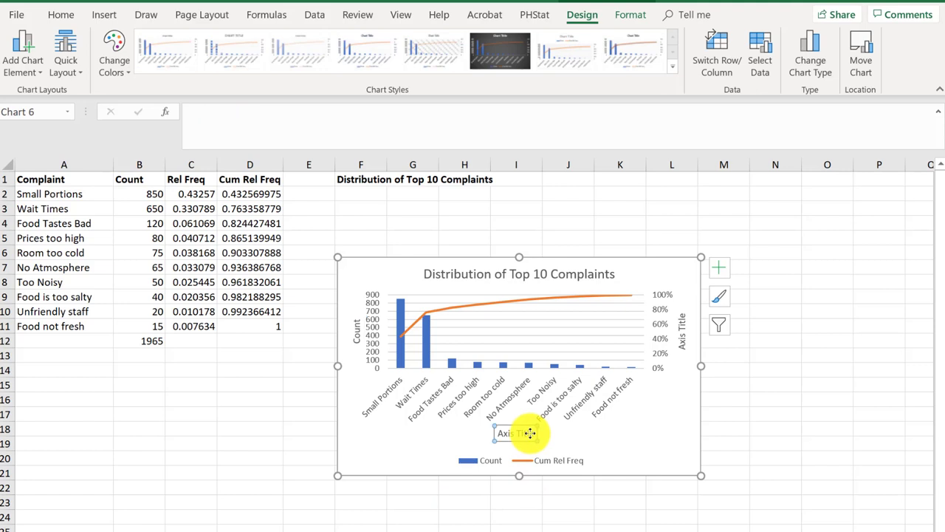
{"action": "type", "text": "="}
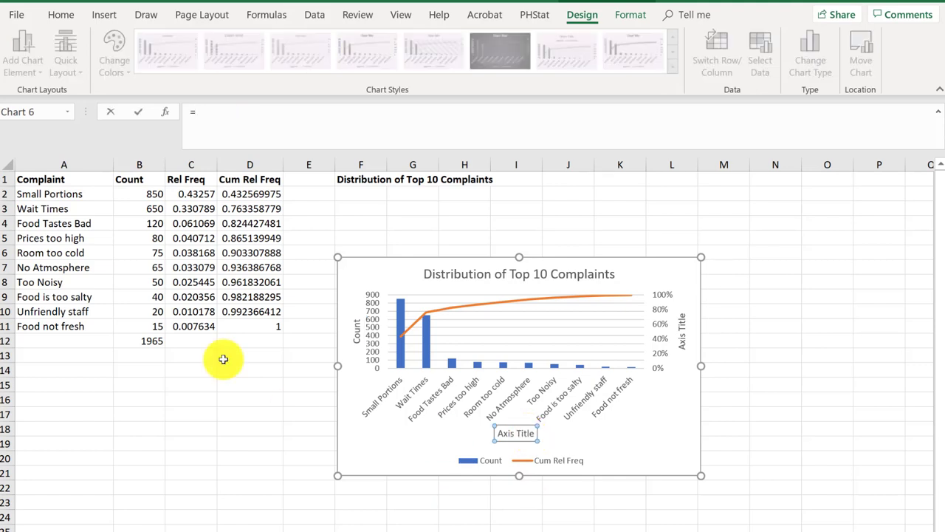
{"action": "left_click", "coordinate": [71, 179]}
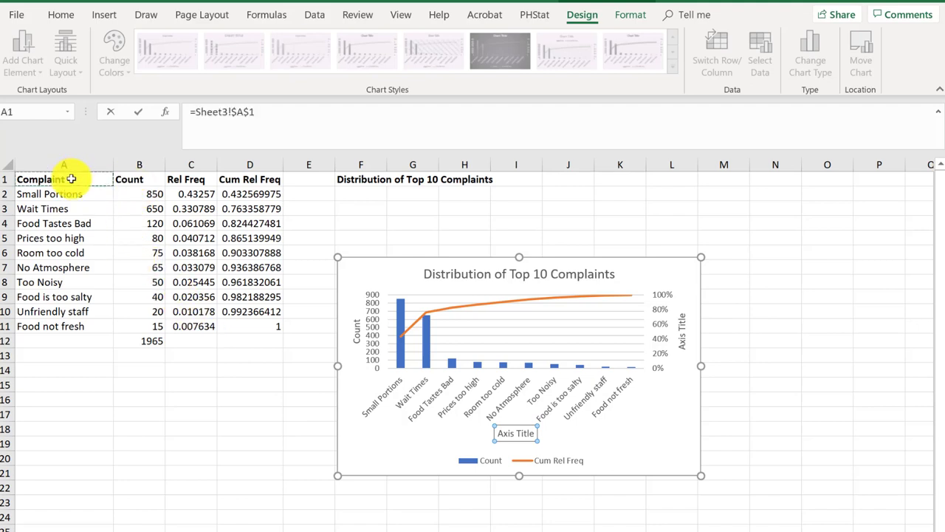
{"action": "key", "text": "Return"}
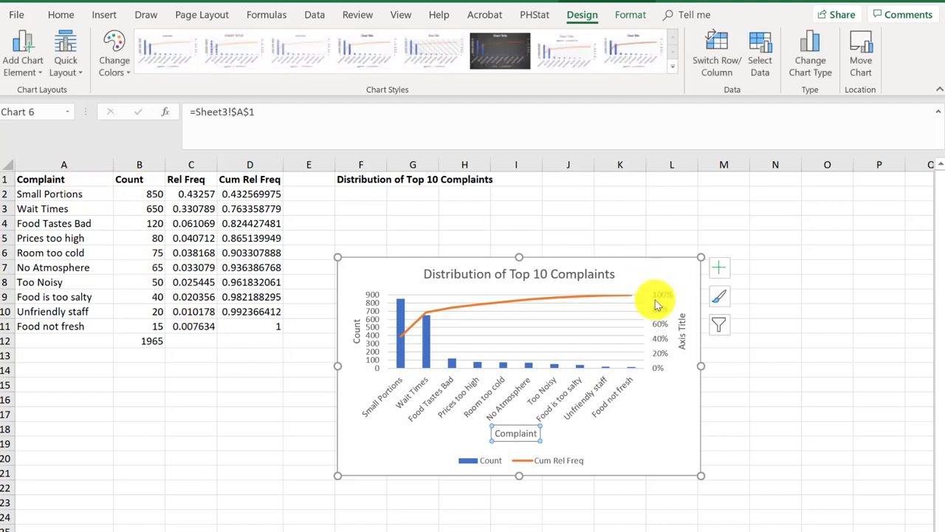
{"action": "left_click", "coordinate": [683, 326]}
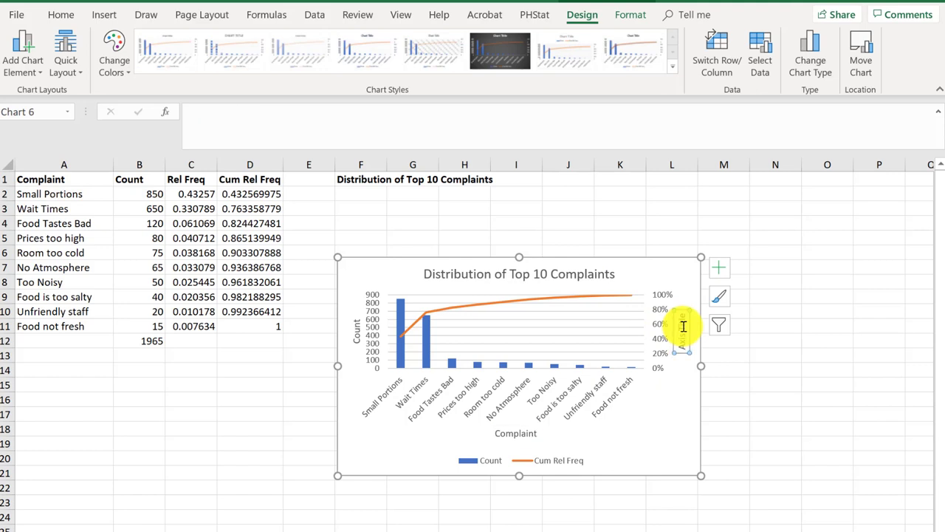
{"action": "type", "text": "="}
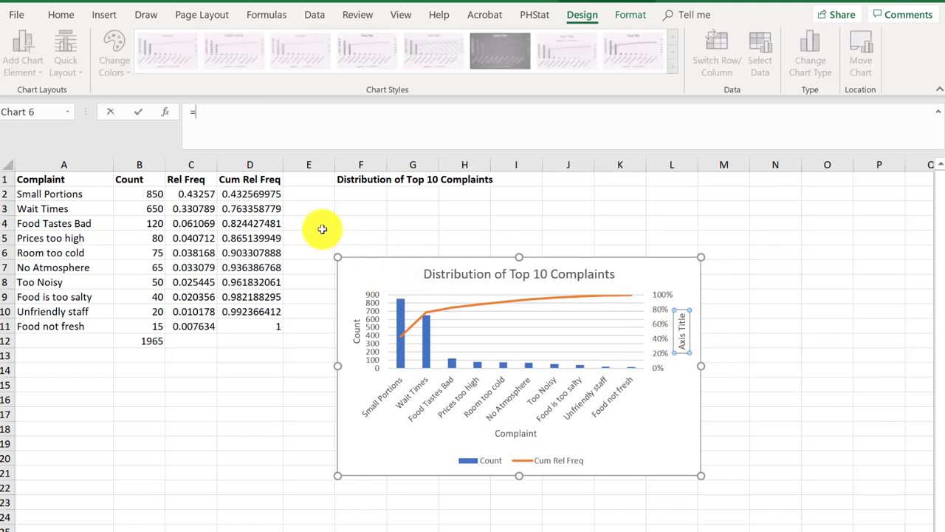
{"action": "left_click", "coordinate": [250, 180]}
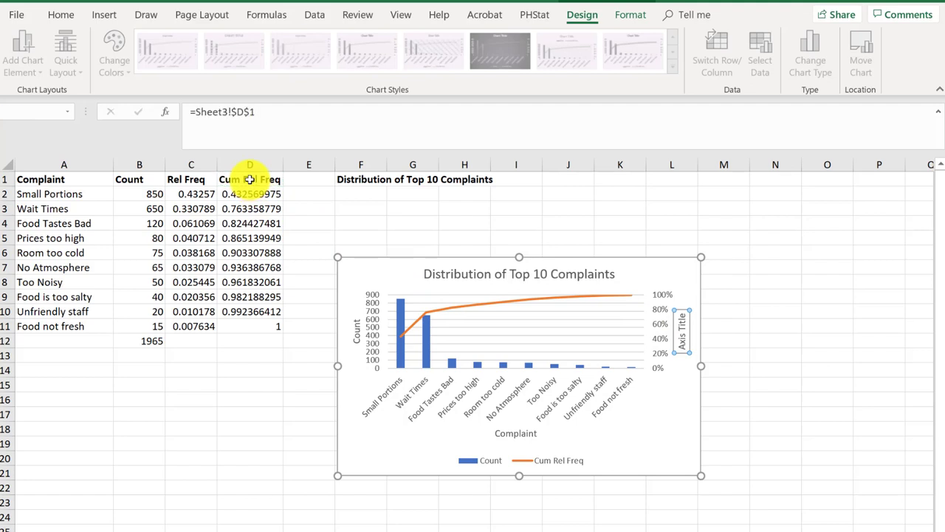
{"action": "key", "text": "Return"}
{"action": "key", "text": "Escape"}
{"action": "key", "text": "Escape"}
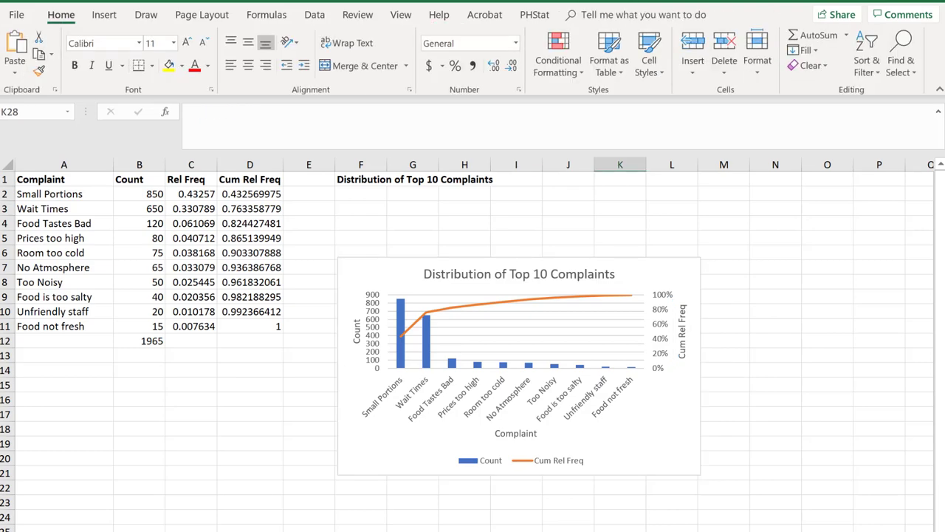